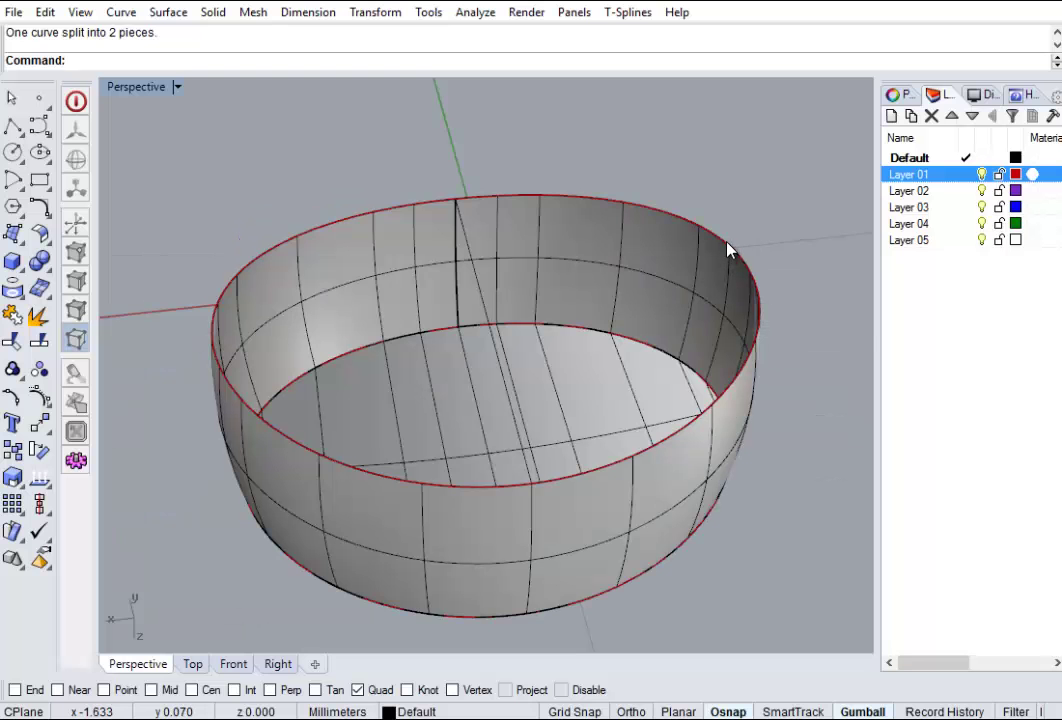
left_click(732, 248)
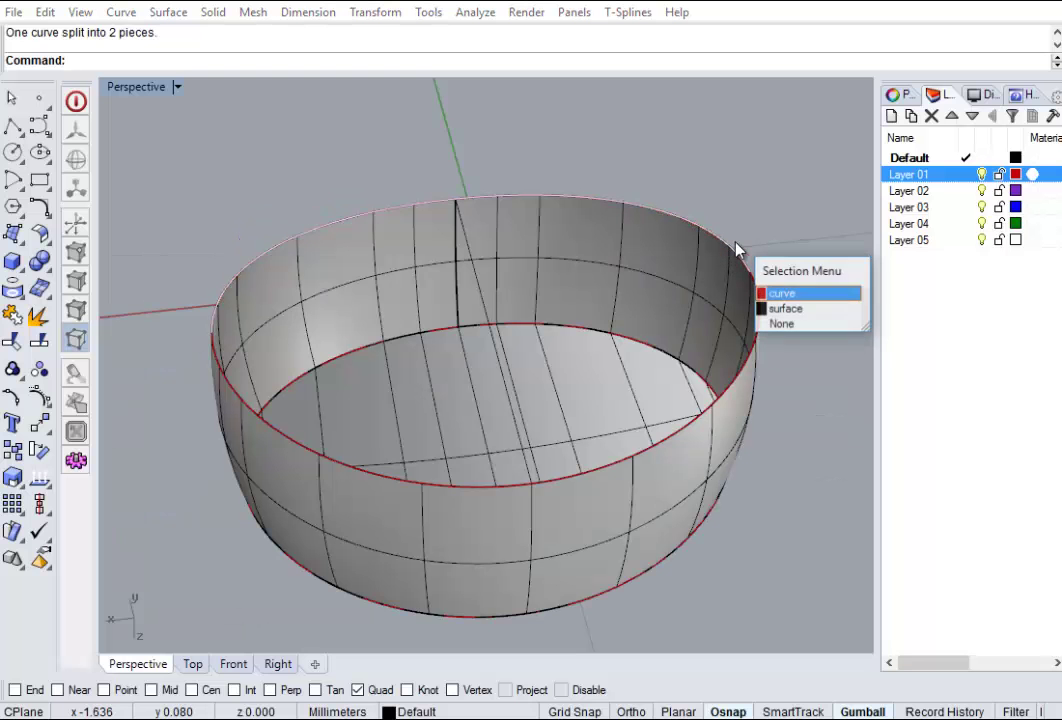
left_click(781, 294)
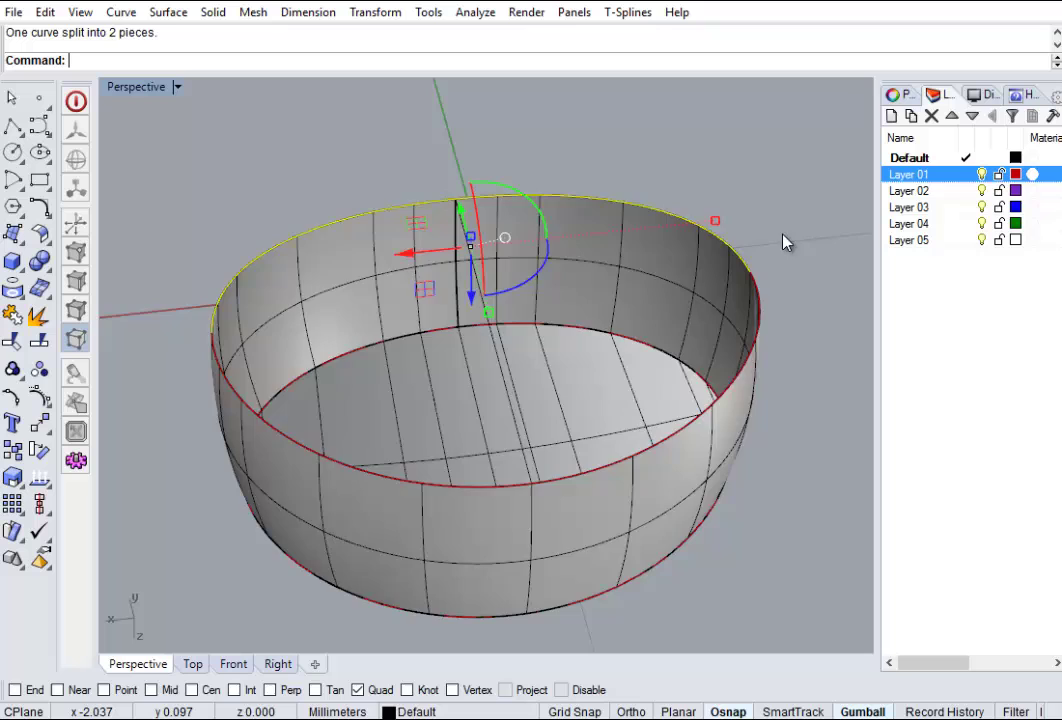
mouse_move(785, 242)
right_mouse_down()
mouse_move(785, 287)
mouse_move(785, 225)
right_mouse_up()
key("Escape")
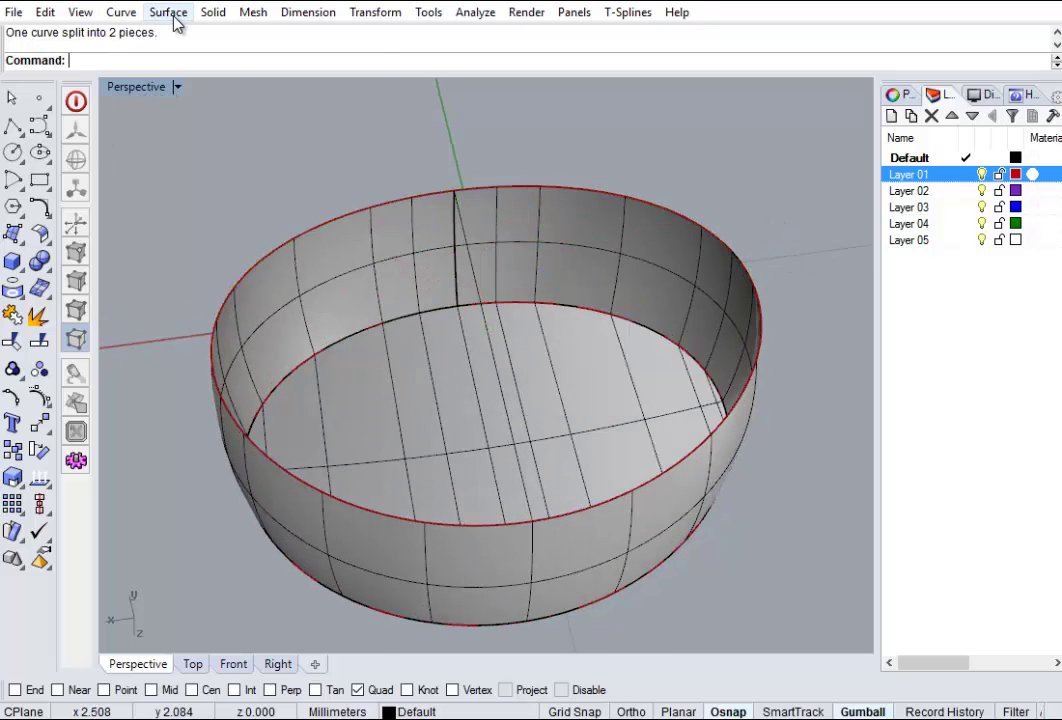
Start a Sweep 2 Rails surface using the two halves of the split upper rim curve as rails
left_click(170, 12)
left_click(205, 96)
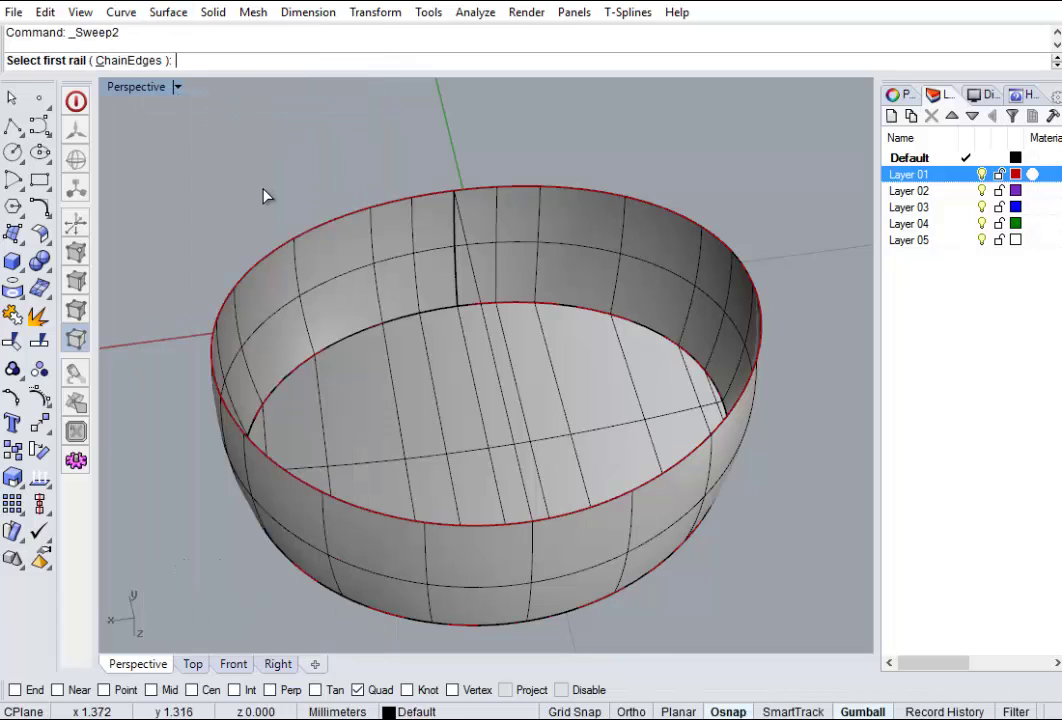
left_click(335, 228)
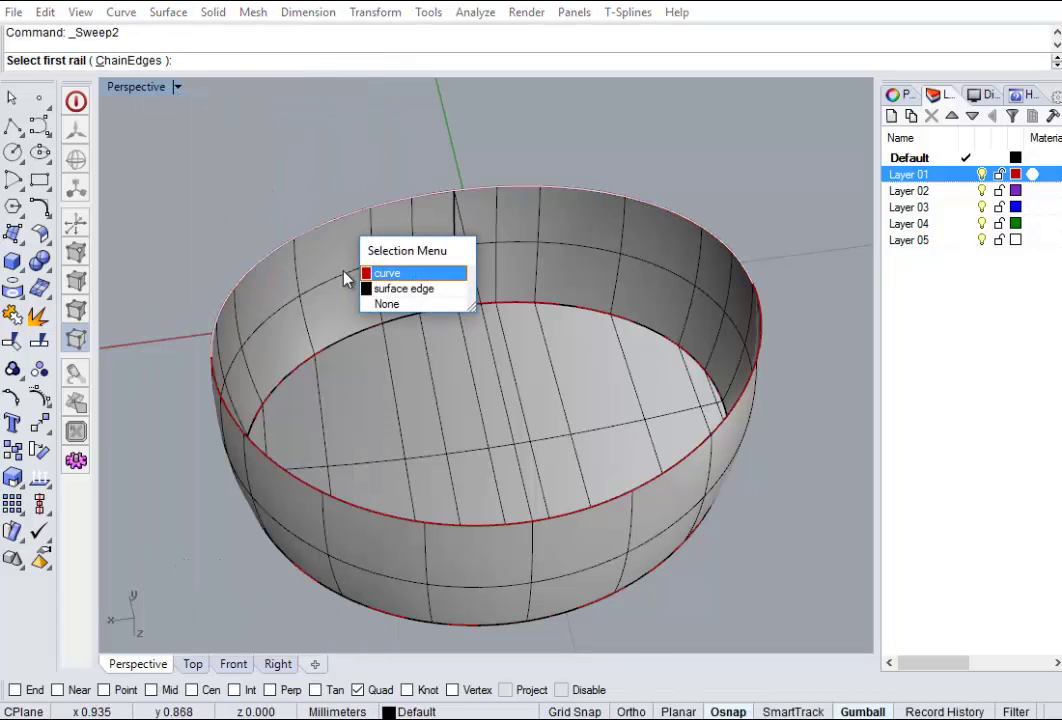
left_click(380, 273)
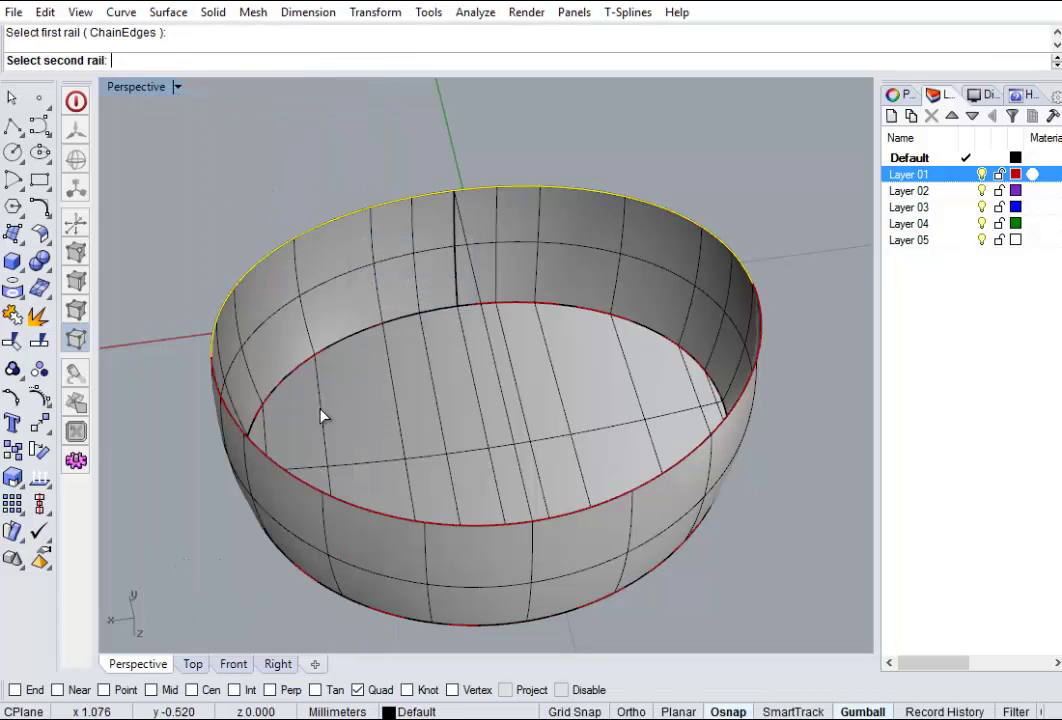
left_click(325, 498)
left_click(375, 545)
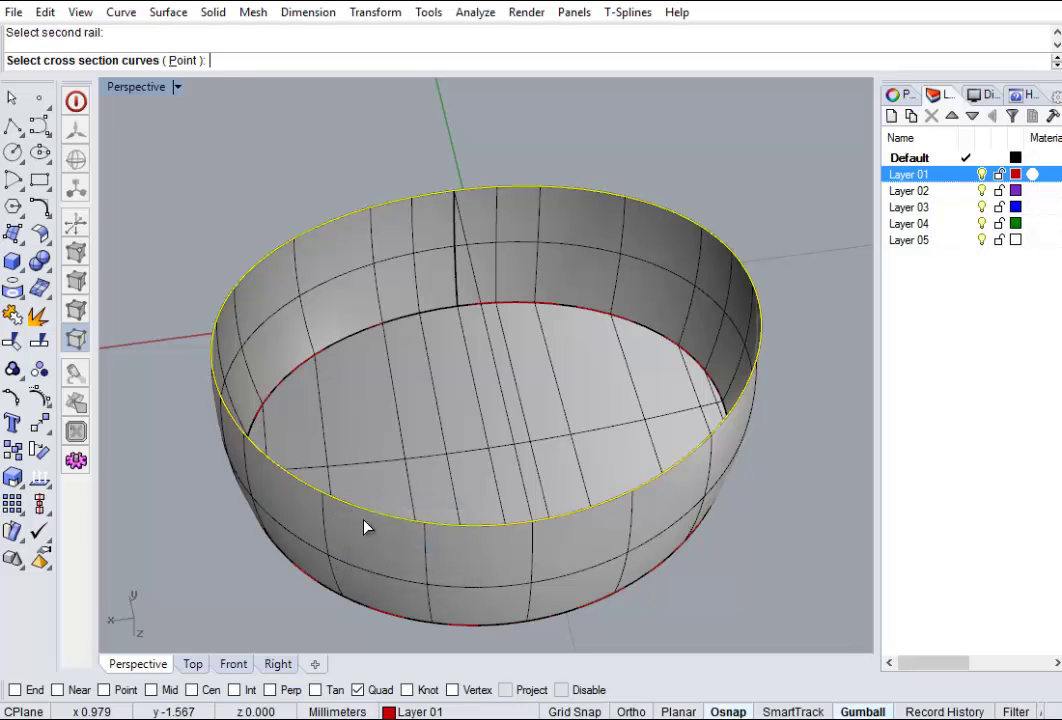
Sweep the cap surface through the central curve, with points at both rim ends where the rail halves meet as end sections
left_click(182, 61)
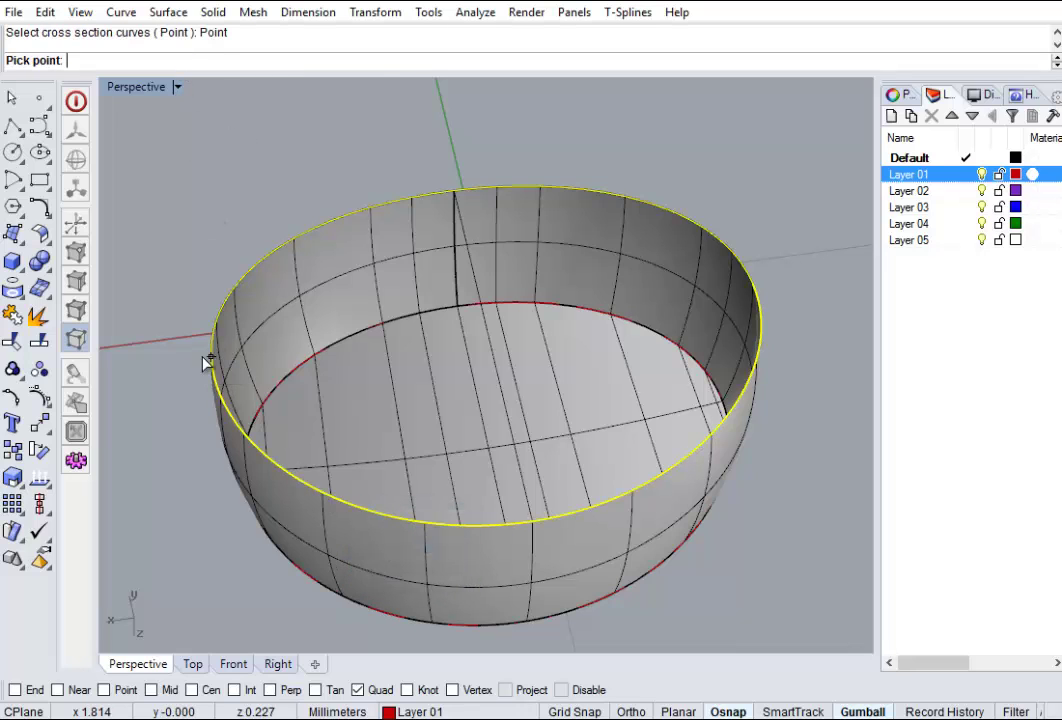
left_click(207, 362)
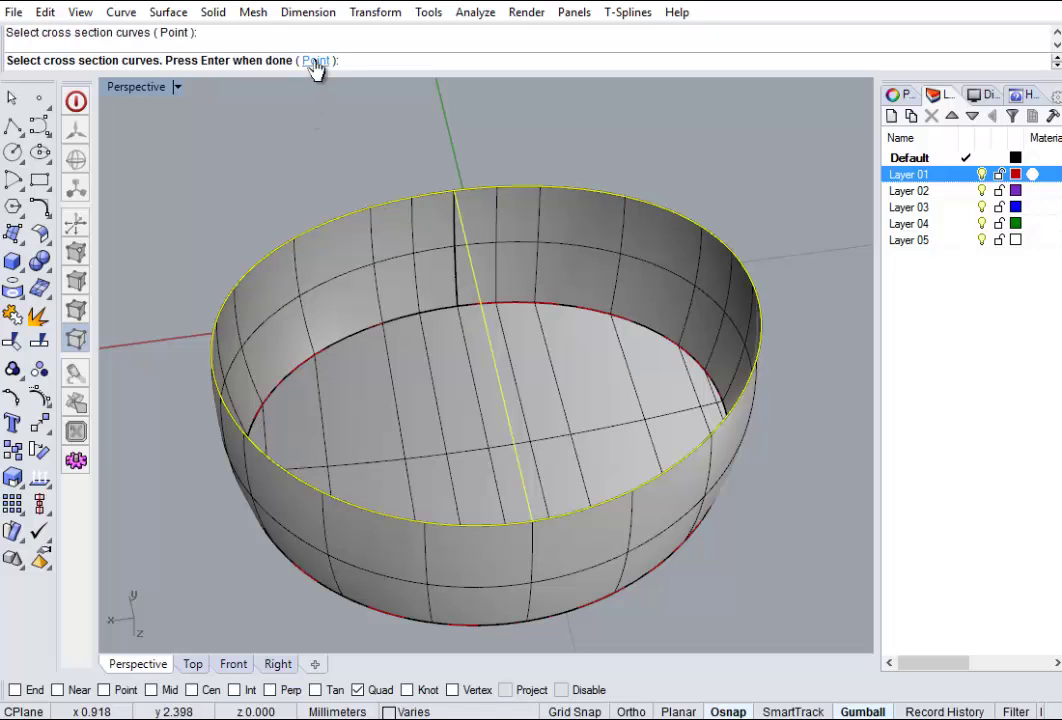
left_click(314, 60)
left_click(758, 298)
key("Return")
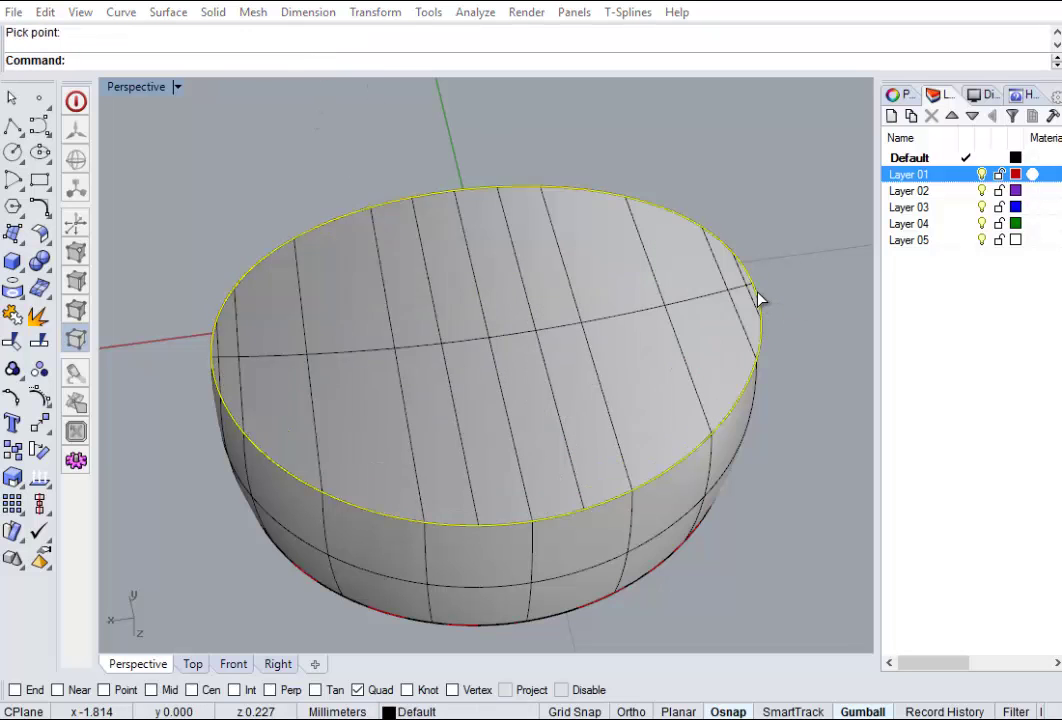
left_click(270, 470)
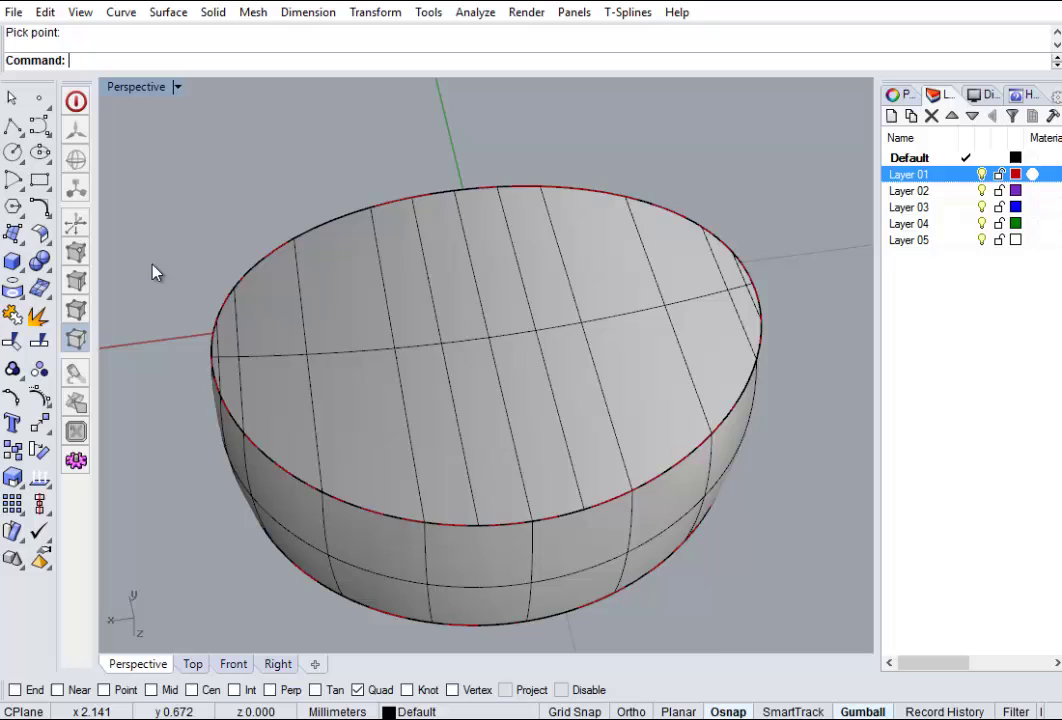
scroll(154, 273, "down", 5)
right_click_drag(252, 200, 220, 296)
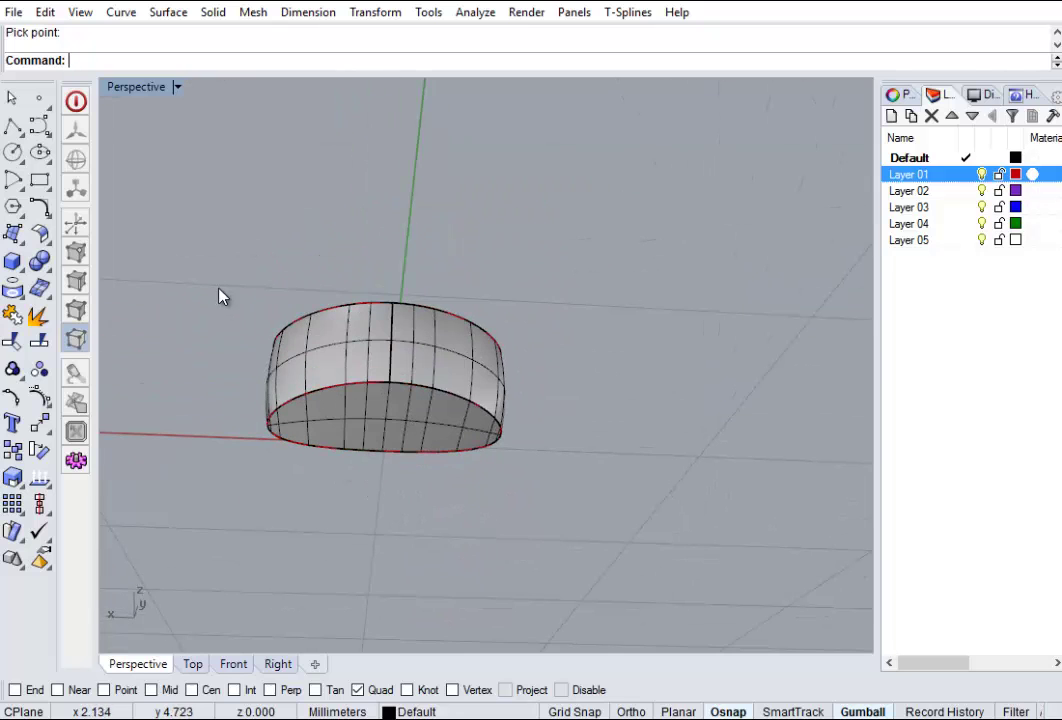
left_click_drag(203, 256, 575, 500)
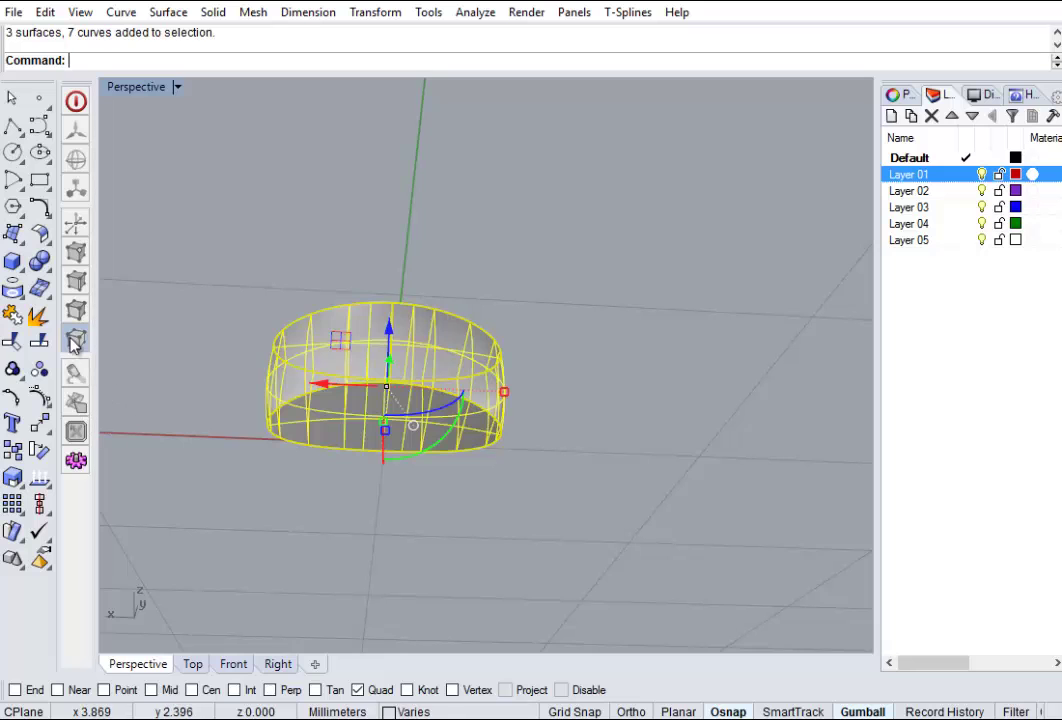
left_click(250, 310)
right_click_drag(250, 310, 569, 337)
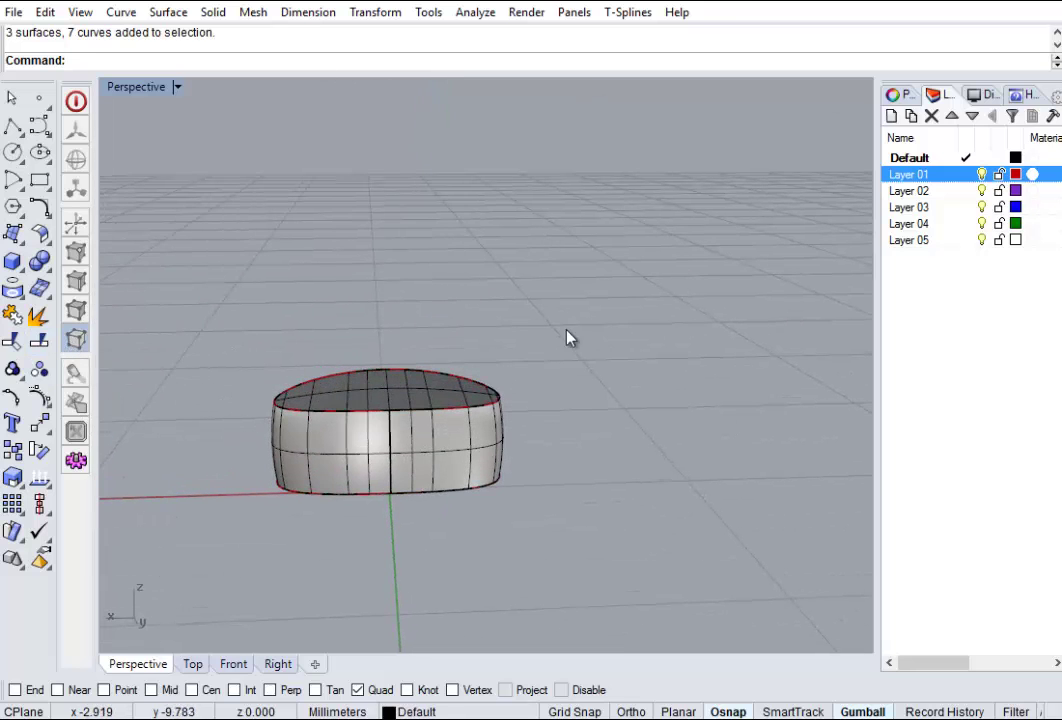
Select all objects on the Default layer and join its side and cap surfaces into one polysurface
right_click(915, 160)
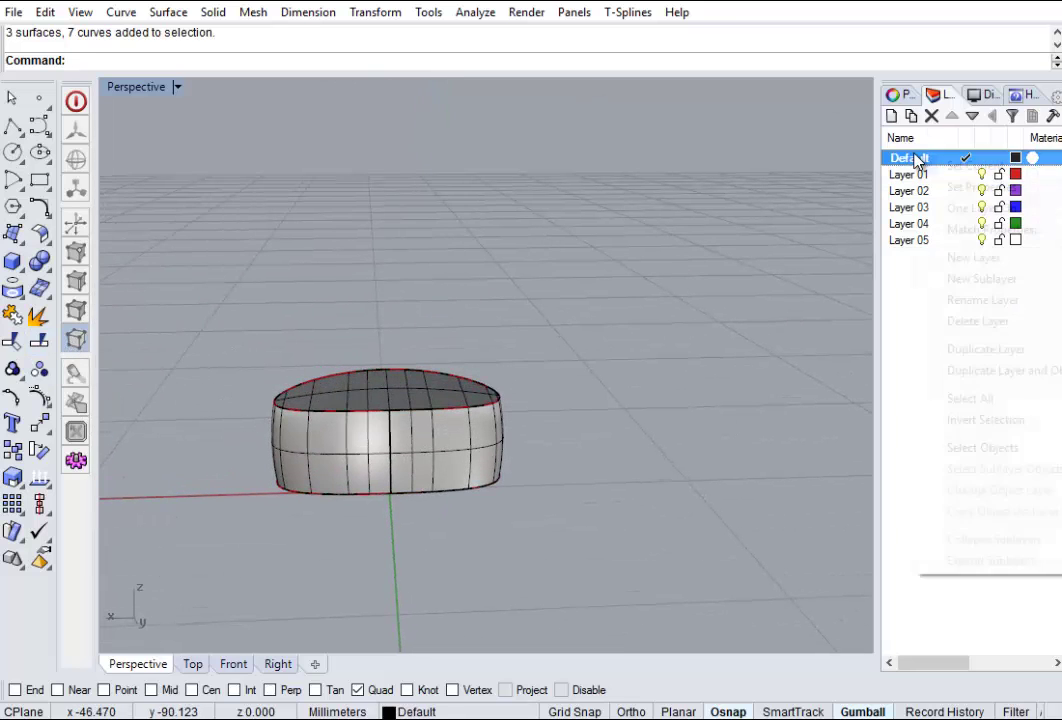
left_click(972, 449)
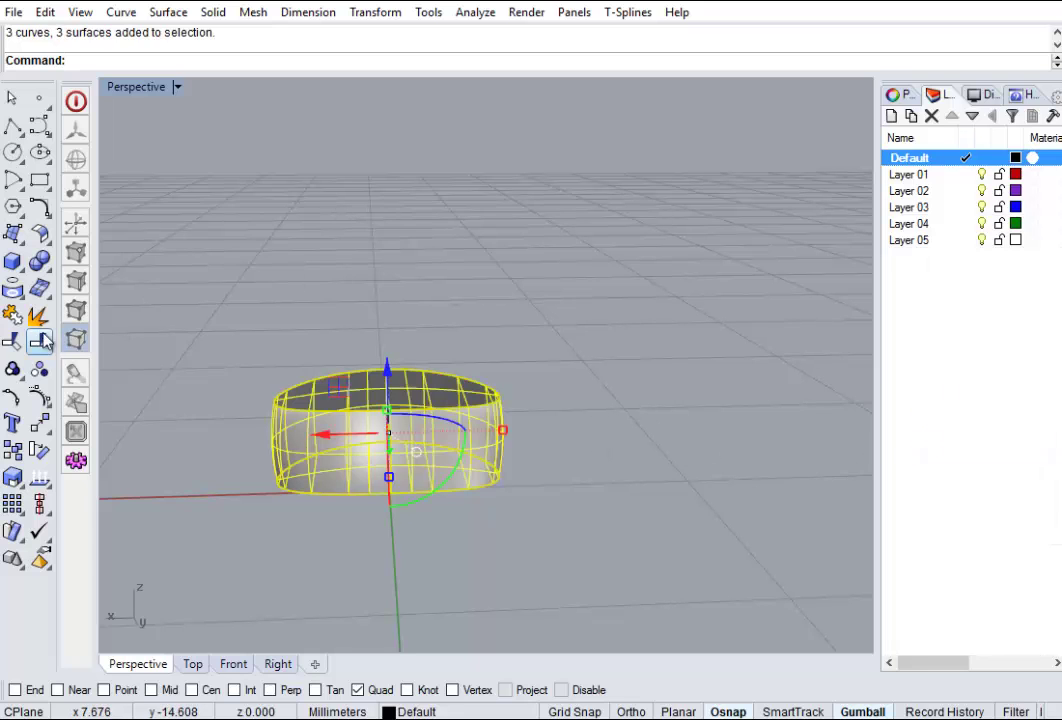
left_click(228, 315)
right_click_drag(228, 315, 410, 438)
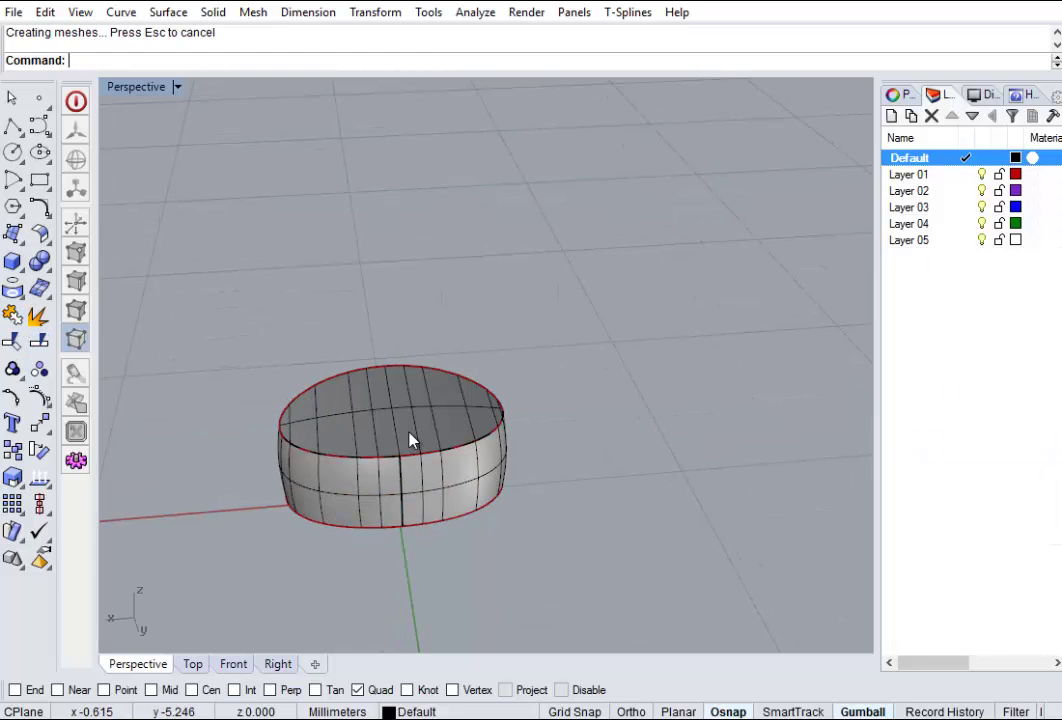
Examine the joined polysurface's geometry description with the What command
left_click(420, 490)
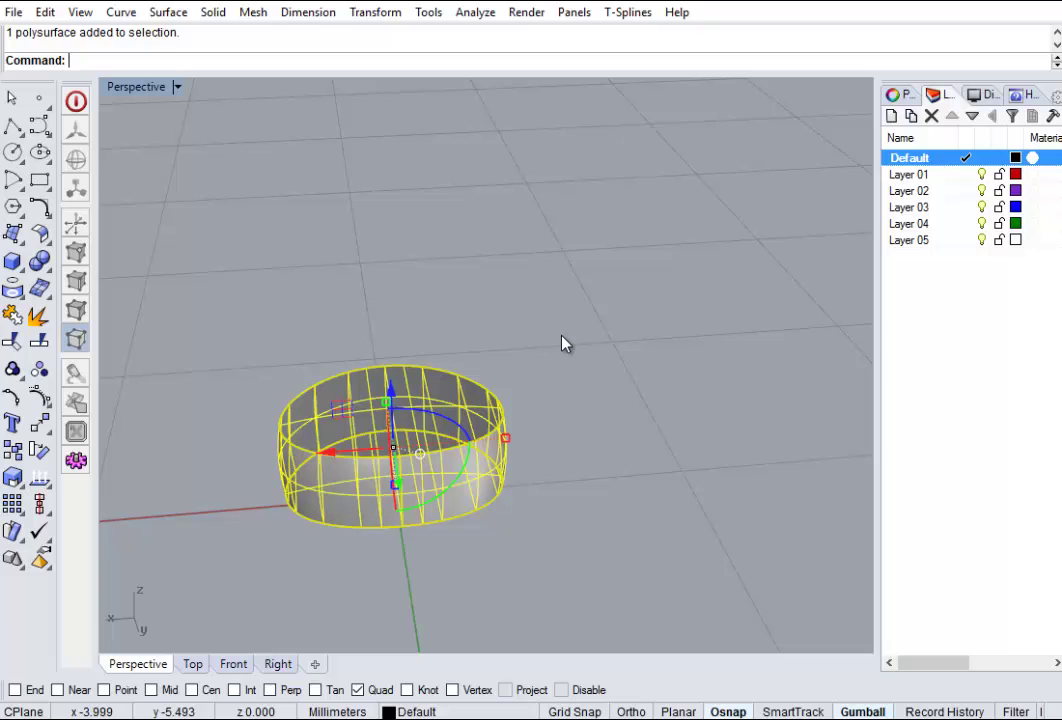
key("Return")
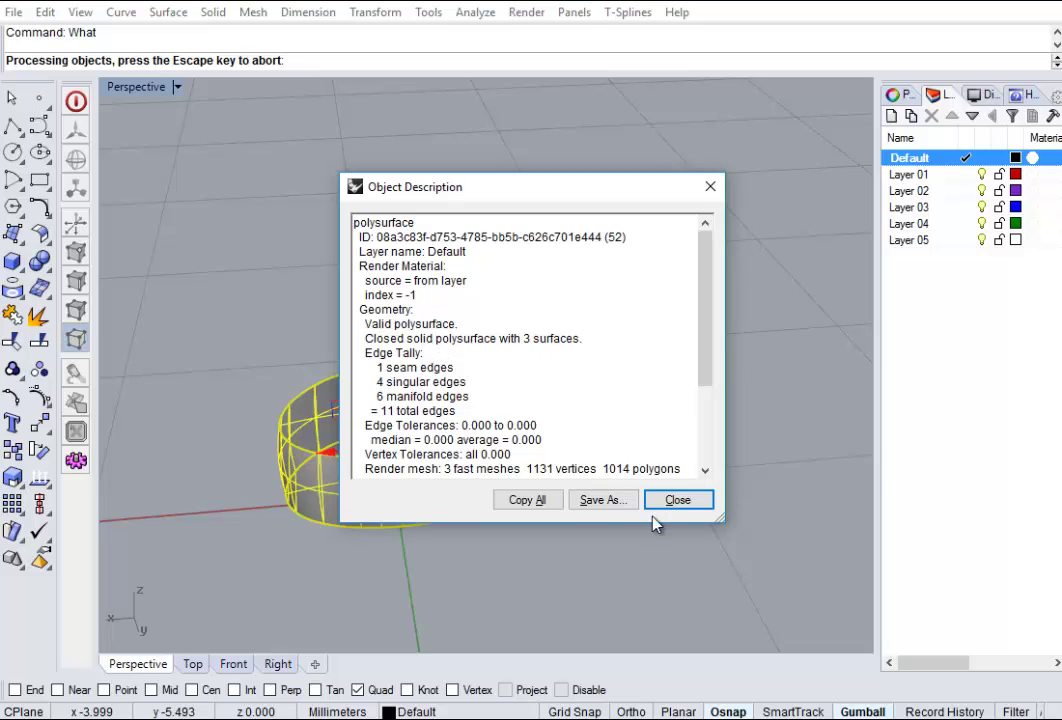
left_click(680, 500)
left_click(609, 483)
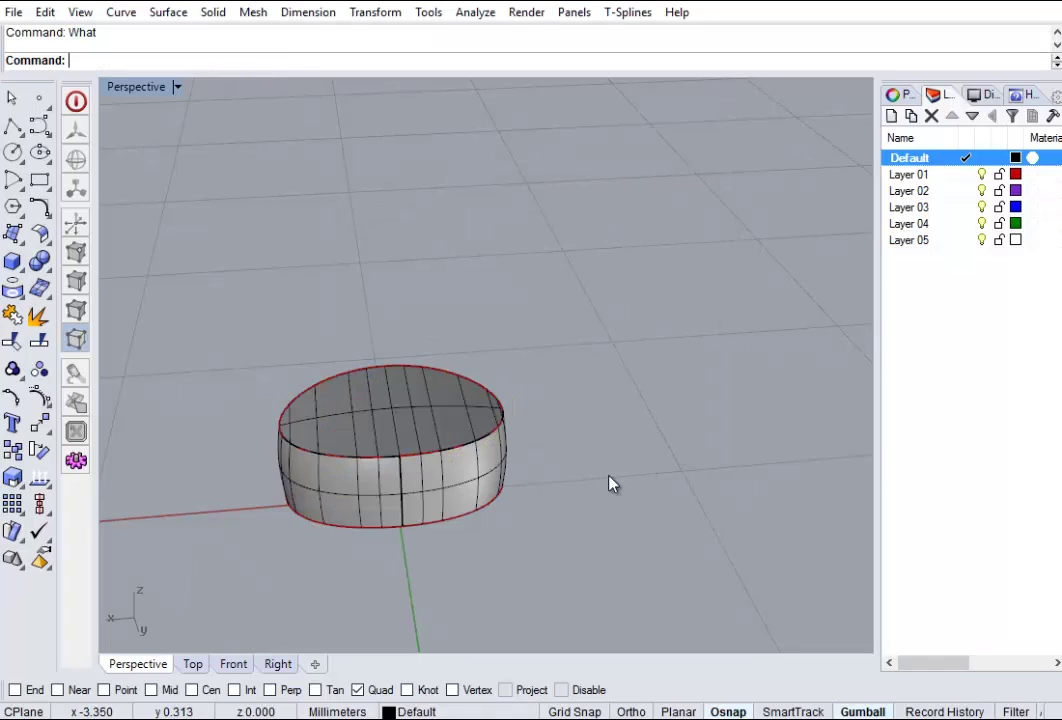
Fillet the edges around one cap rim of the polysurface with FilletEdge at a 0.3 mm radius
scroll(600, 470, "down", 2)
scroll(550, 443, "up", 3)
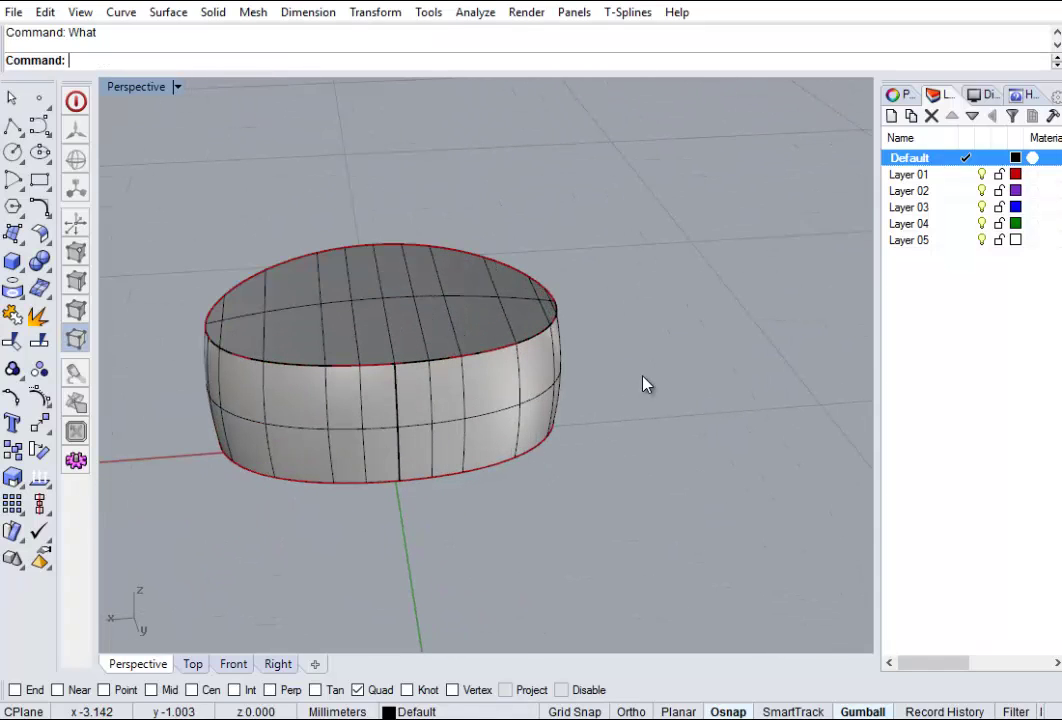
type("llet")
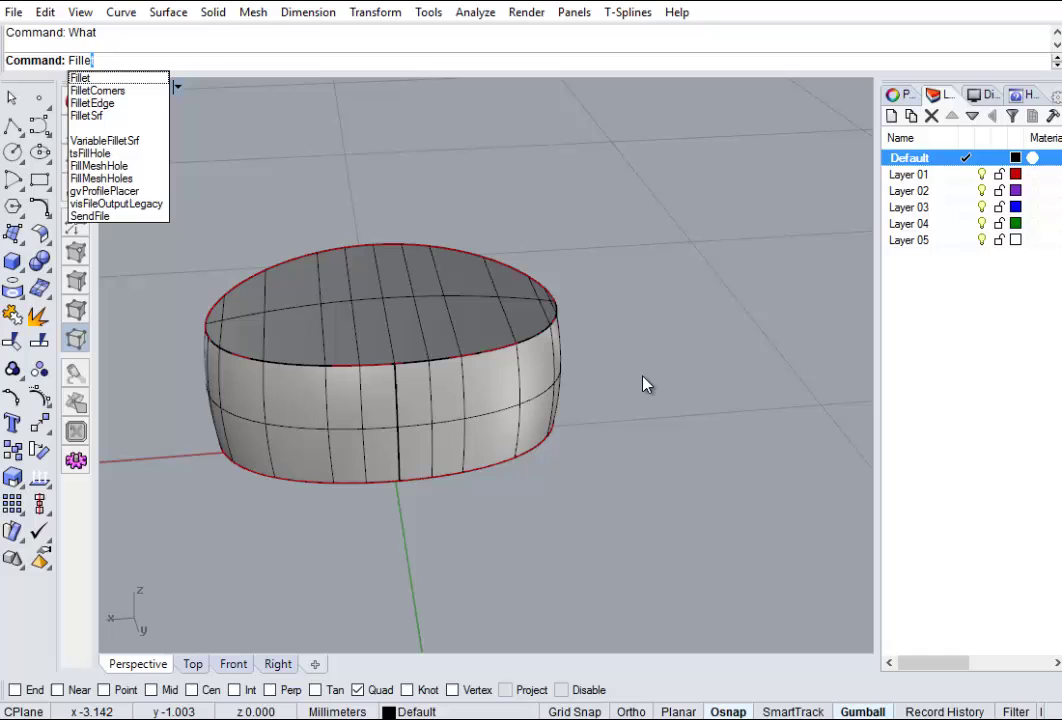
left_click(118, 104)
left_click(258, 62)
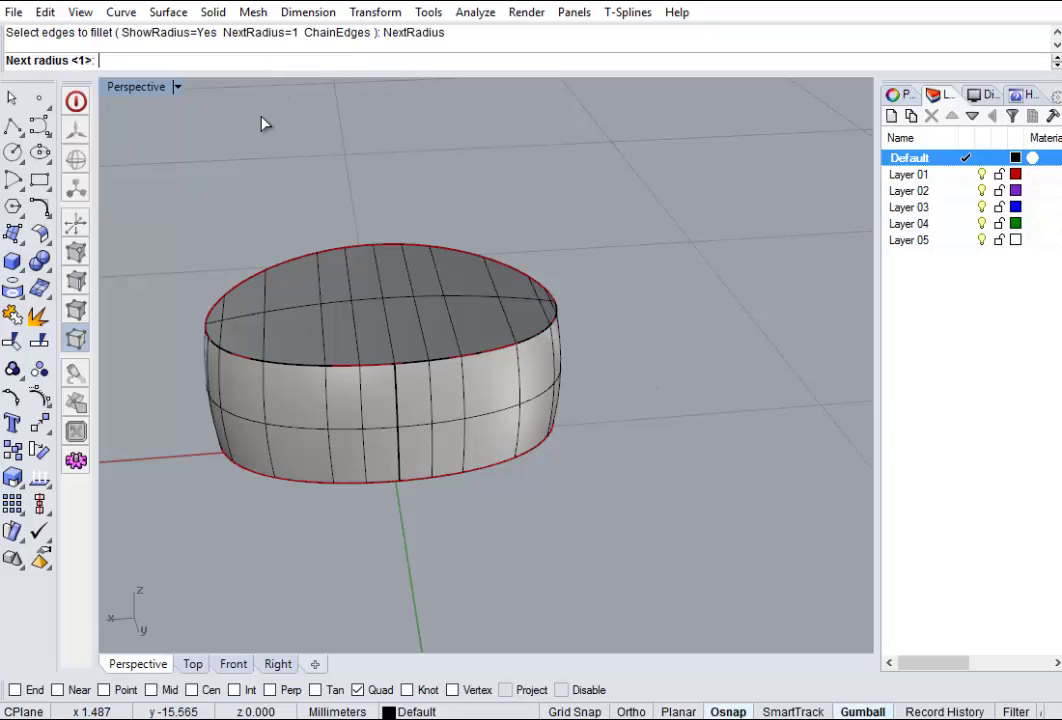
type(".3")
key("Return")
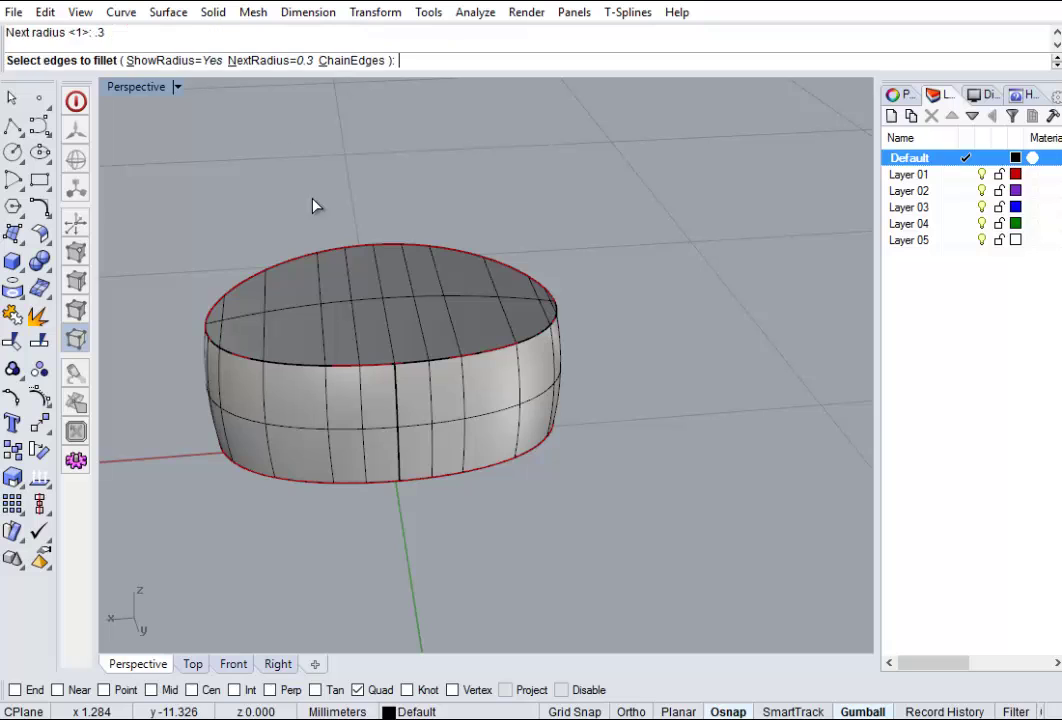
left_click(330, 368)
left_click(427, 362)
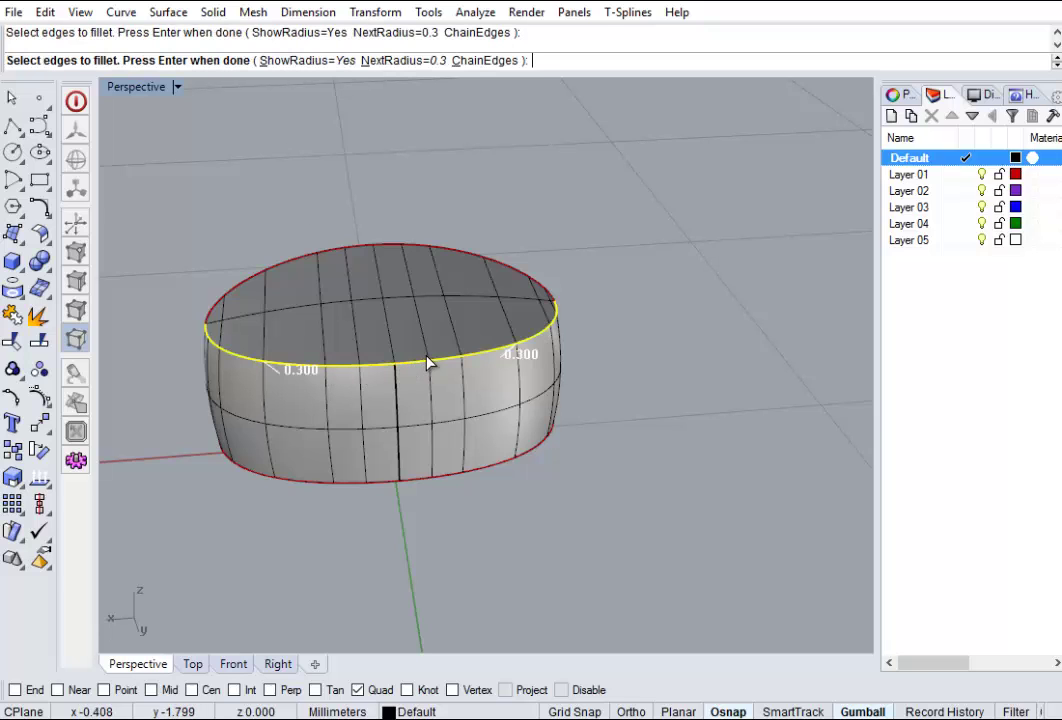
left_click(490, 262)
key("Return")
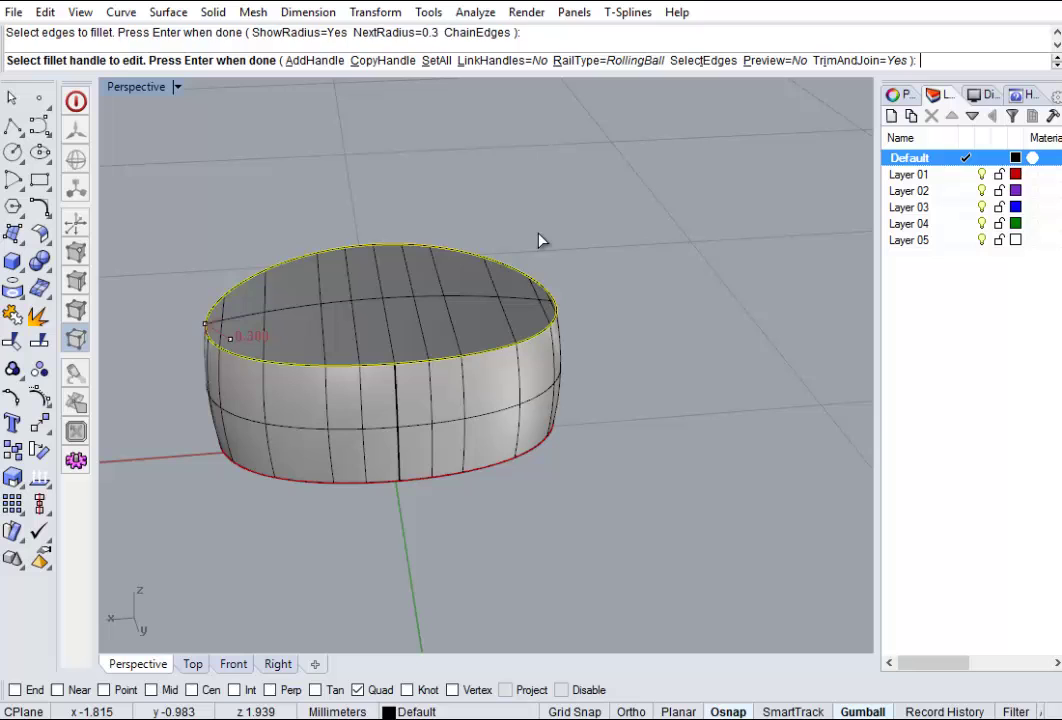
Inspect the filleted rim and undo the edge fillet
scroll(466, 330, "up", 2)
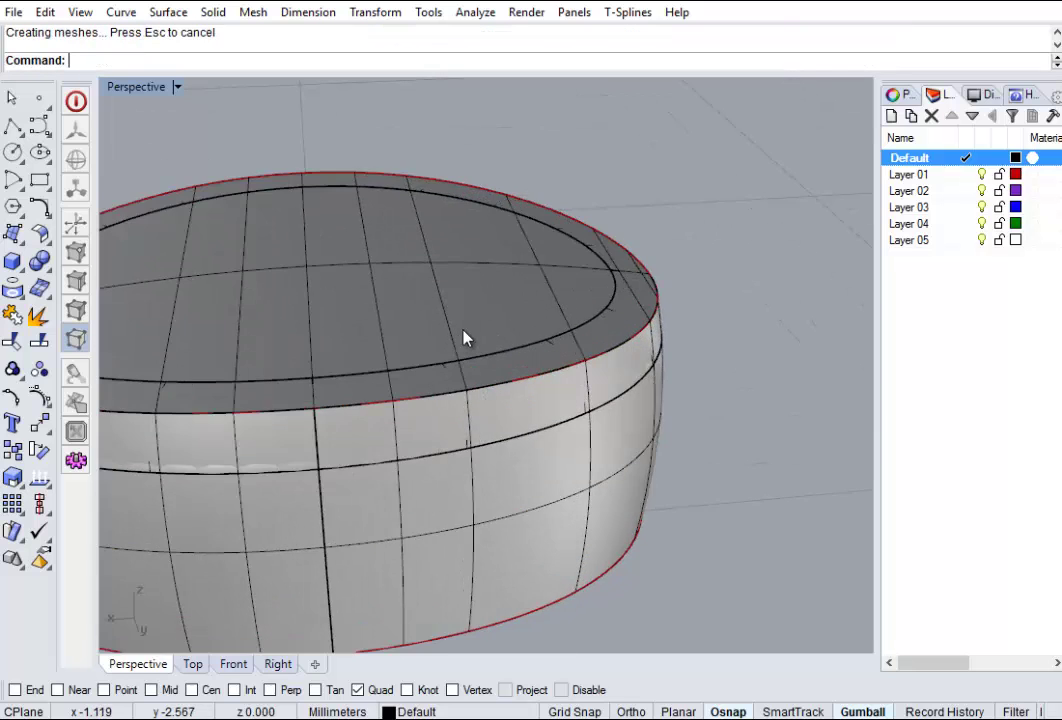
scroll(372, 351, "down", 3)
scroll(372, 357, "up", 3)
scroll(370, 357, "down", 1)
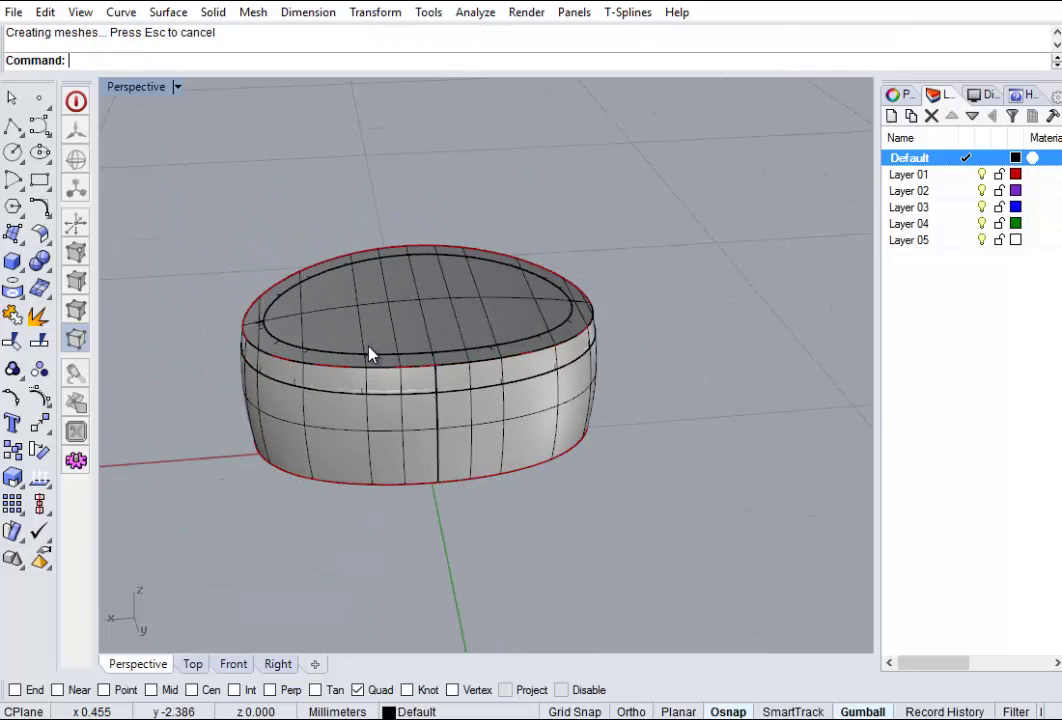
key("ctrl+z")
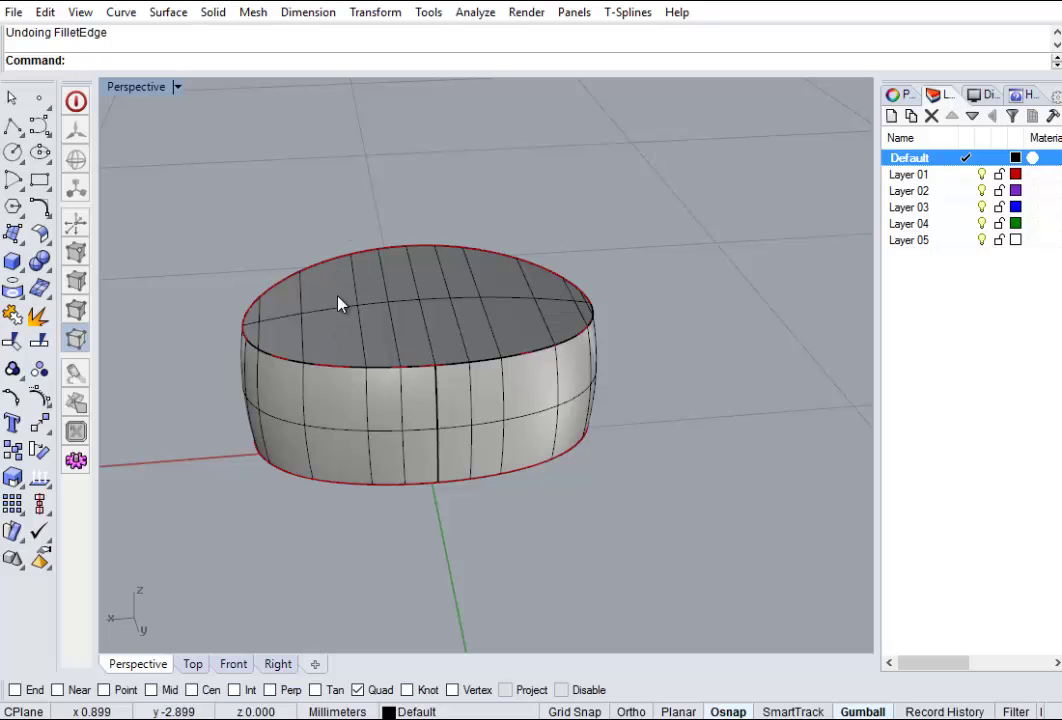
Join the two red half curves around the rim into one curve and check it by selecting it
scroll(322, 304, "down", 2)
scroll(315, 330, "up", 4)
left_click(331, 358)
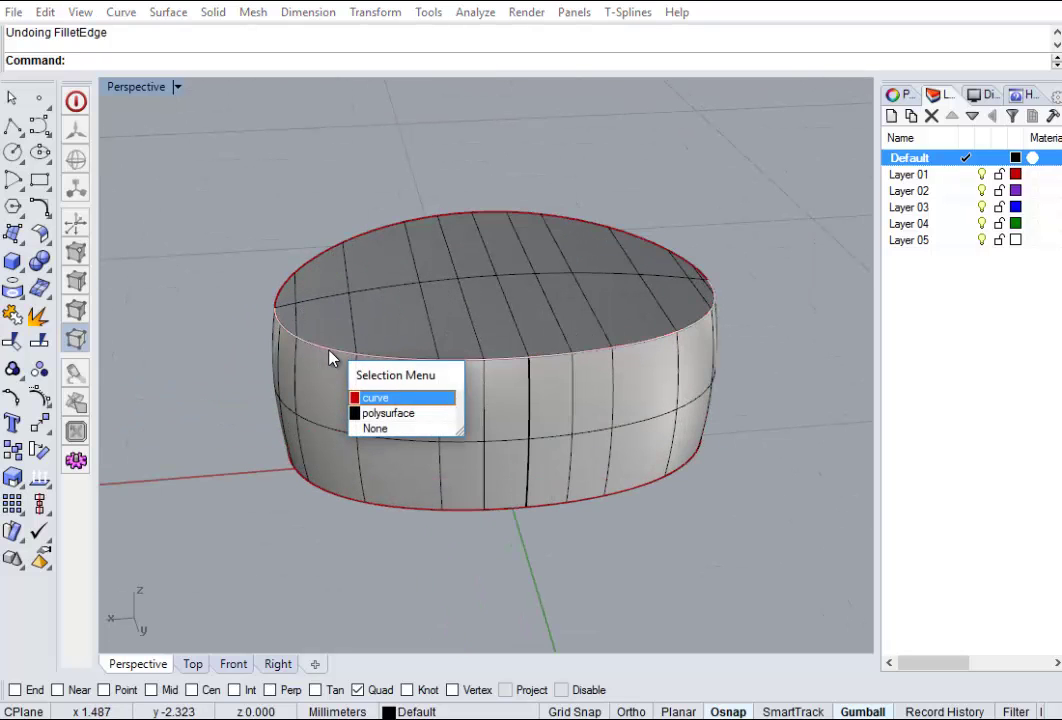
left_click(370, 398)
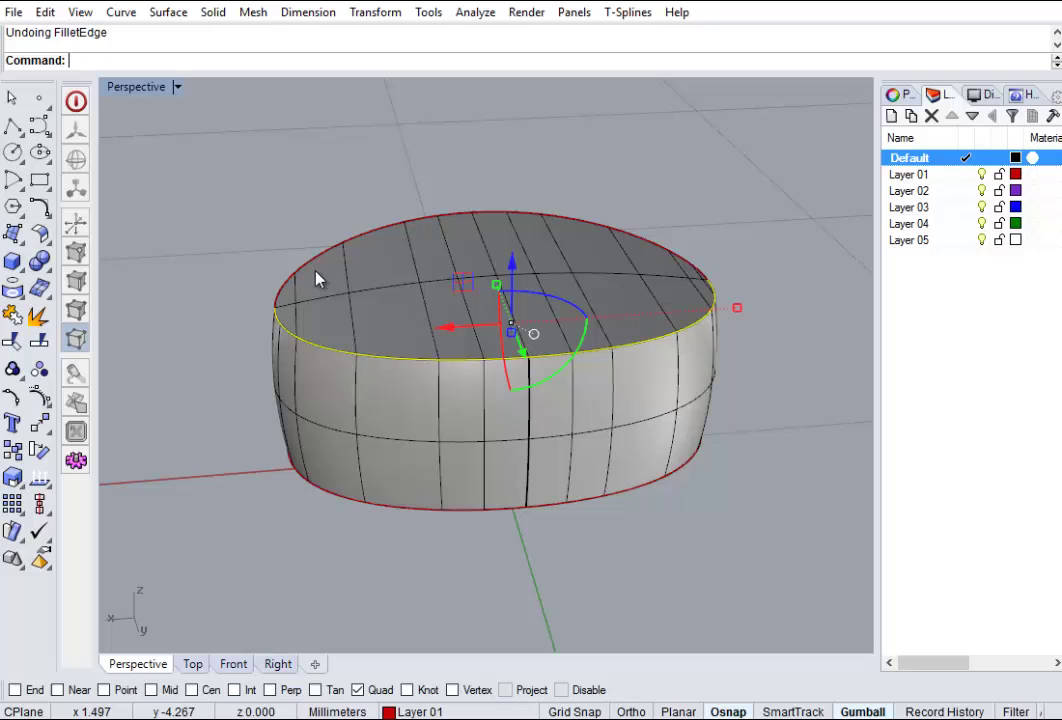
left_click(321, 298)
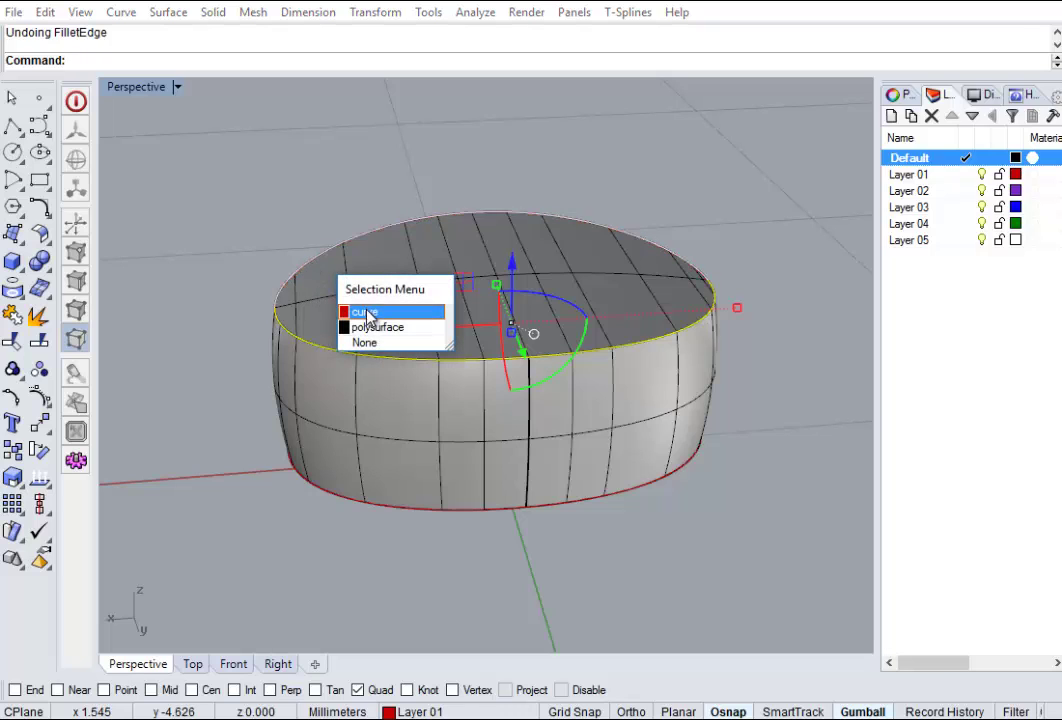
left_click(367, 313)
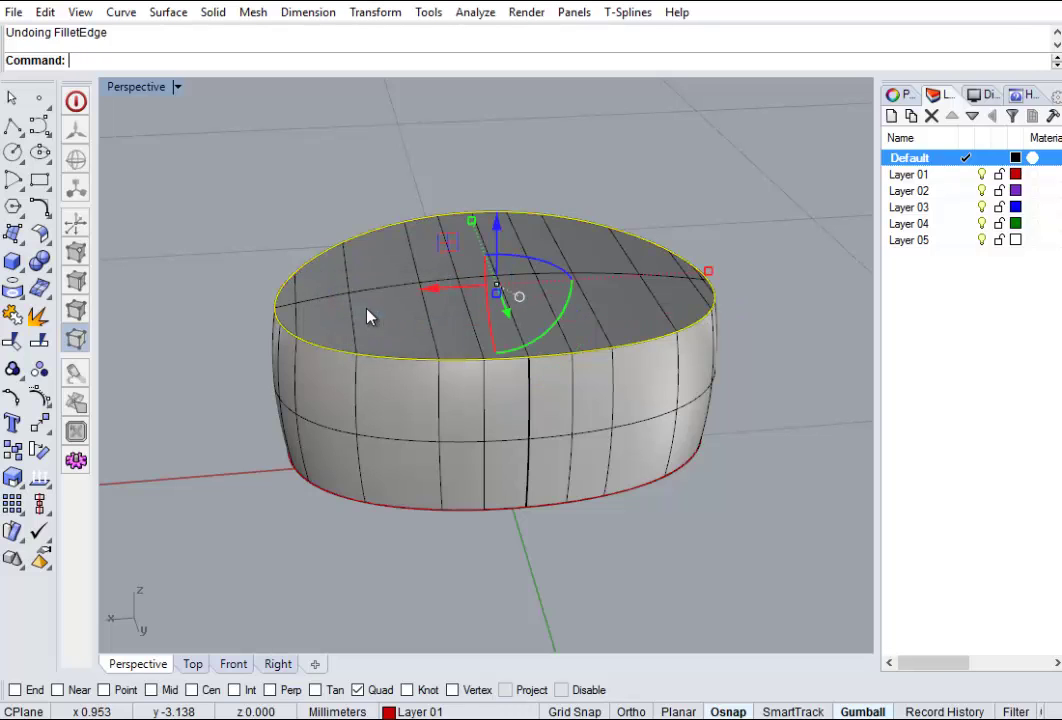
left_click(14, 318)
left_click(235, 268)
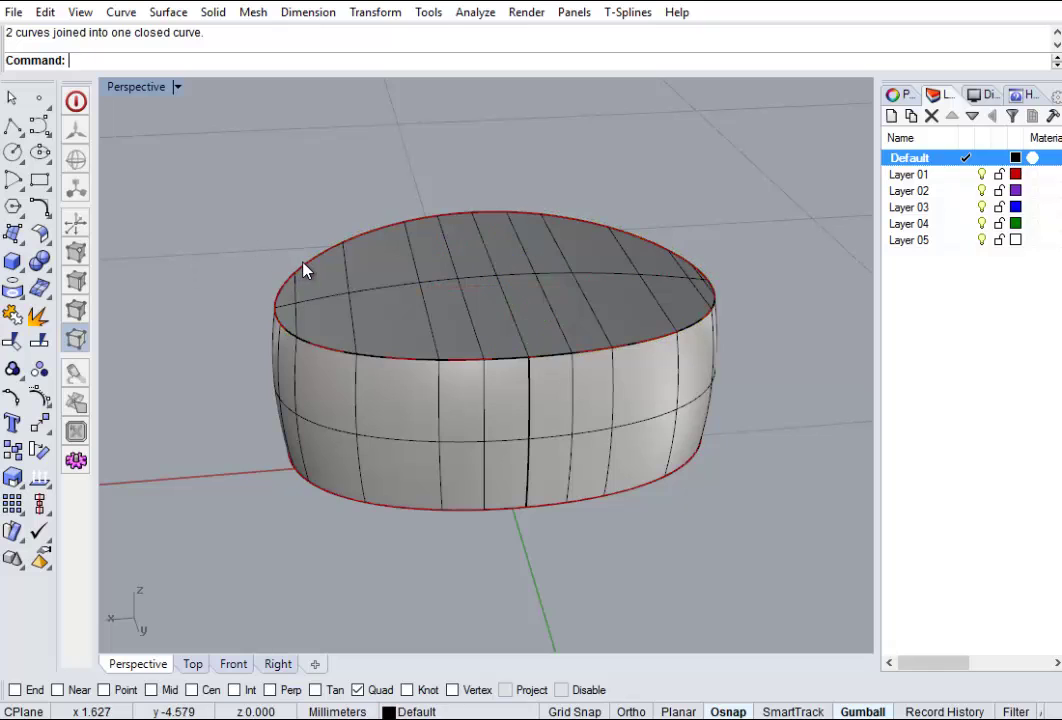
left_click(303, 268)
left_click(352, 313)
left_click(251, 258)
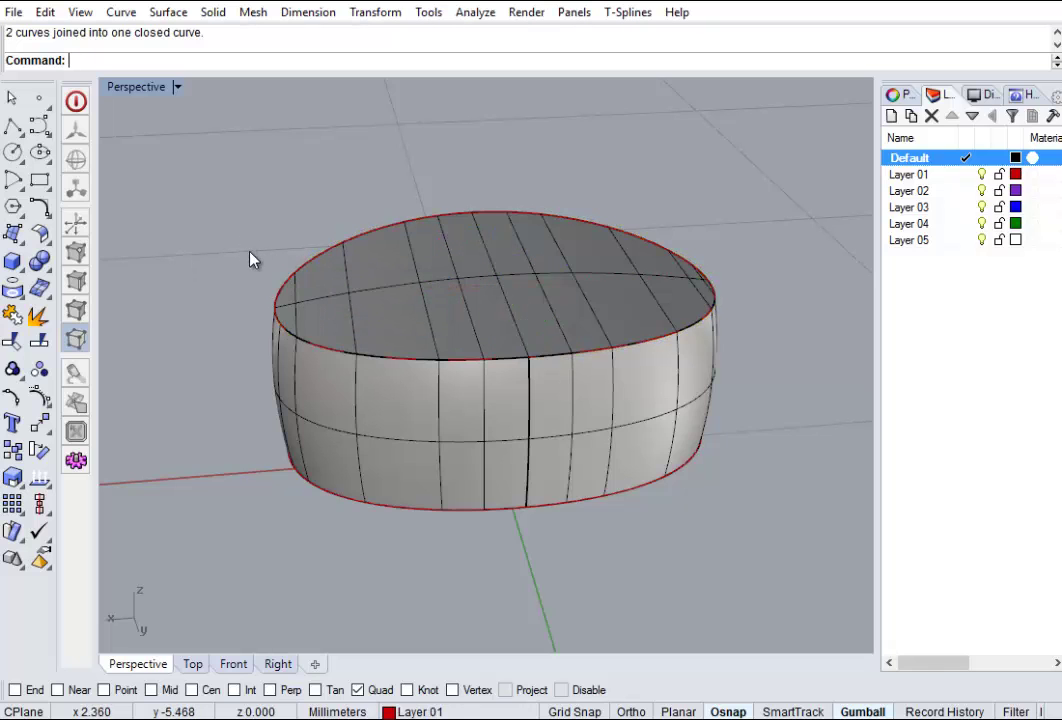
Create a closed pipe with a 0.3 mm diameter along the red curve around the solid's top rim
left_click(298, 281)
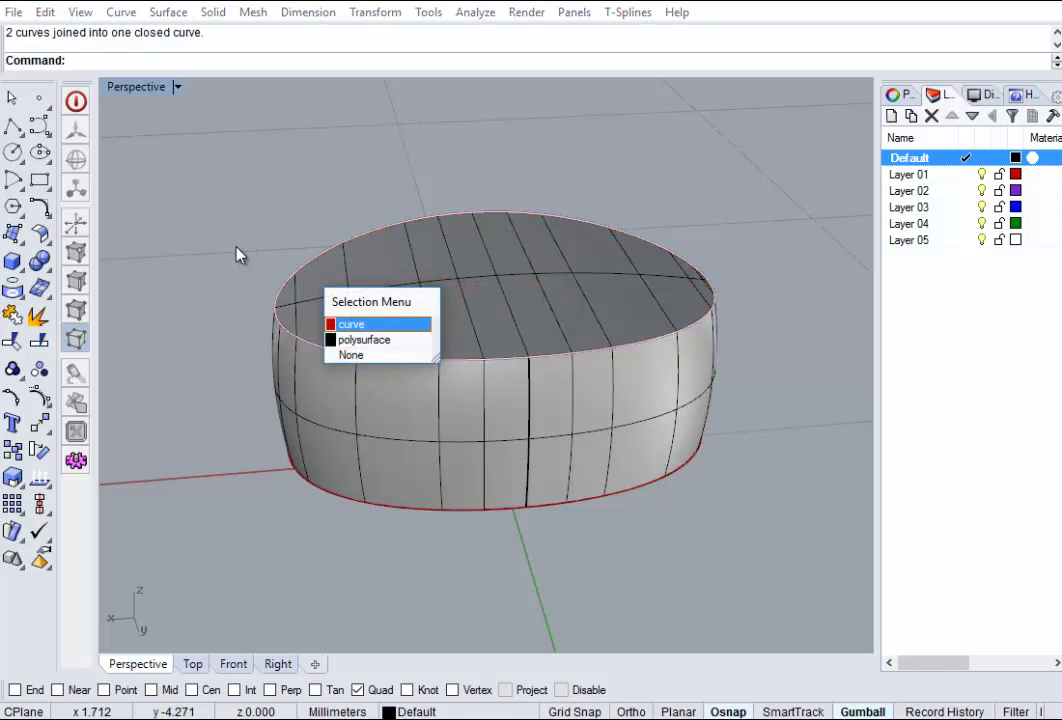
left_click(348, 324)
type("Pipe")
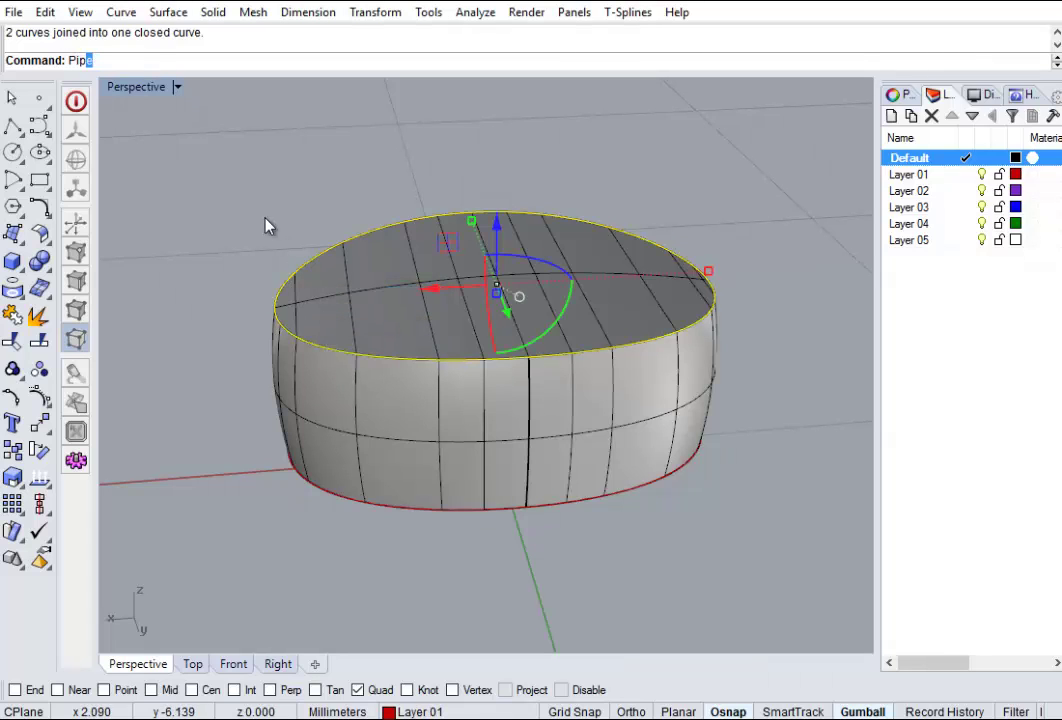
key("Return")
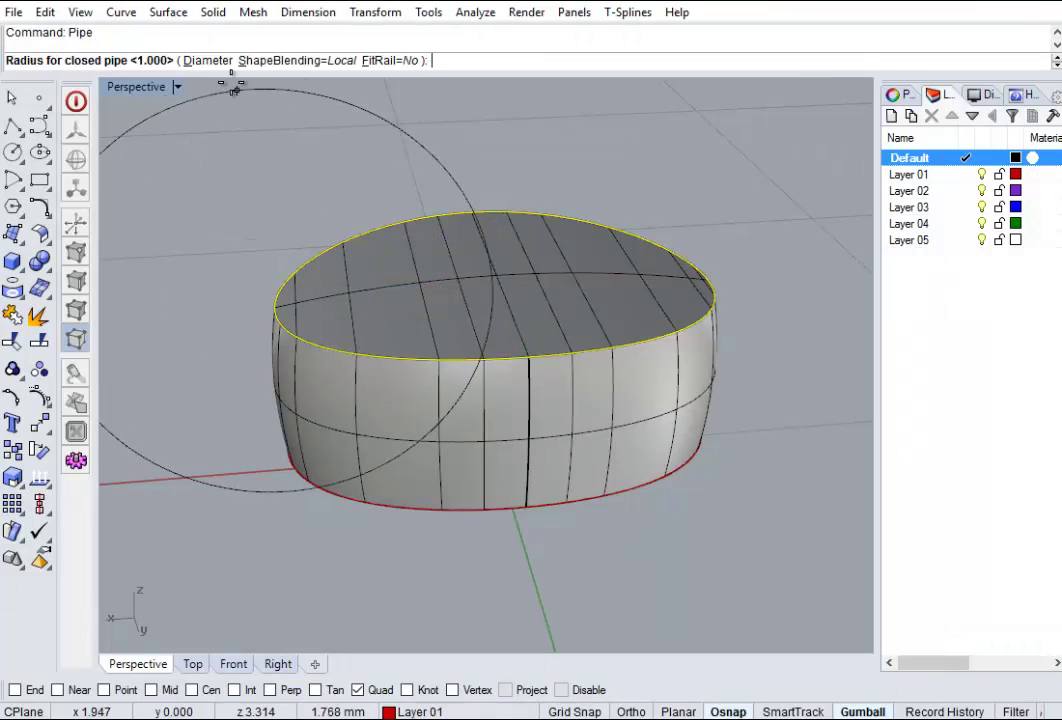
left_click(211, 61)
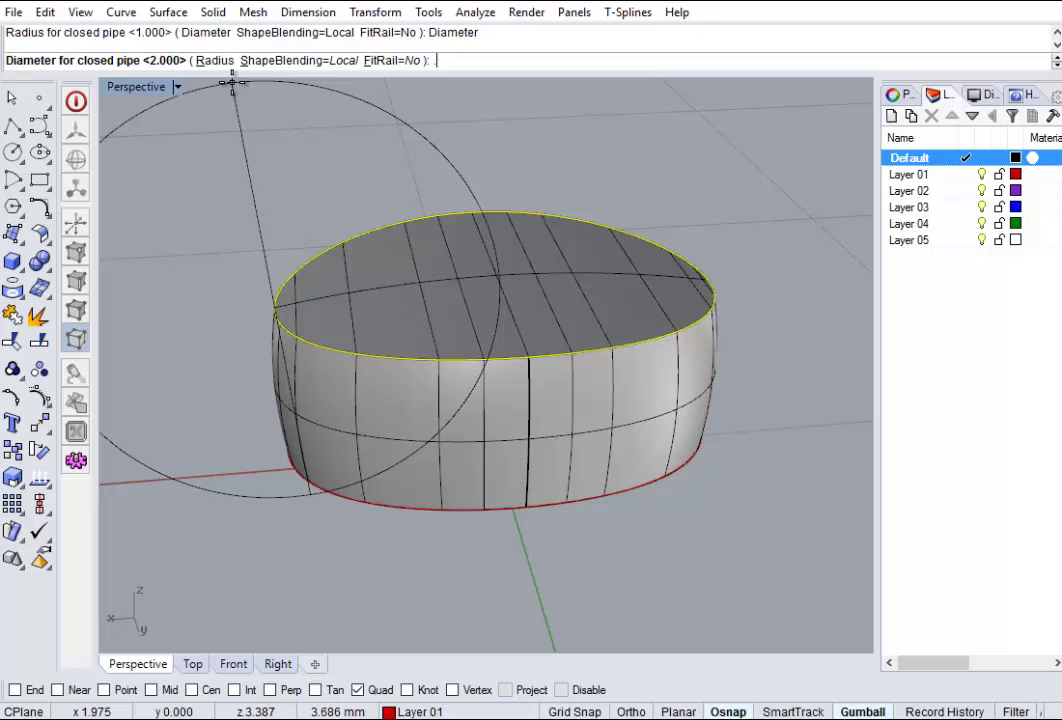
type("3")
key("Return")
key("Return")
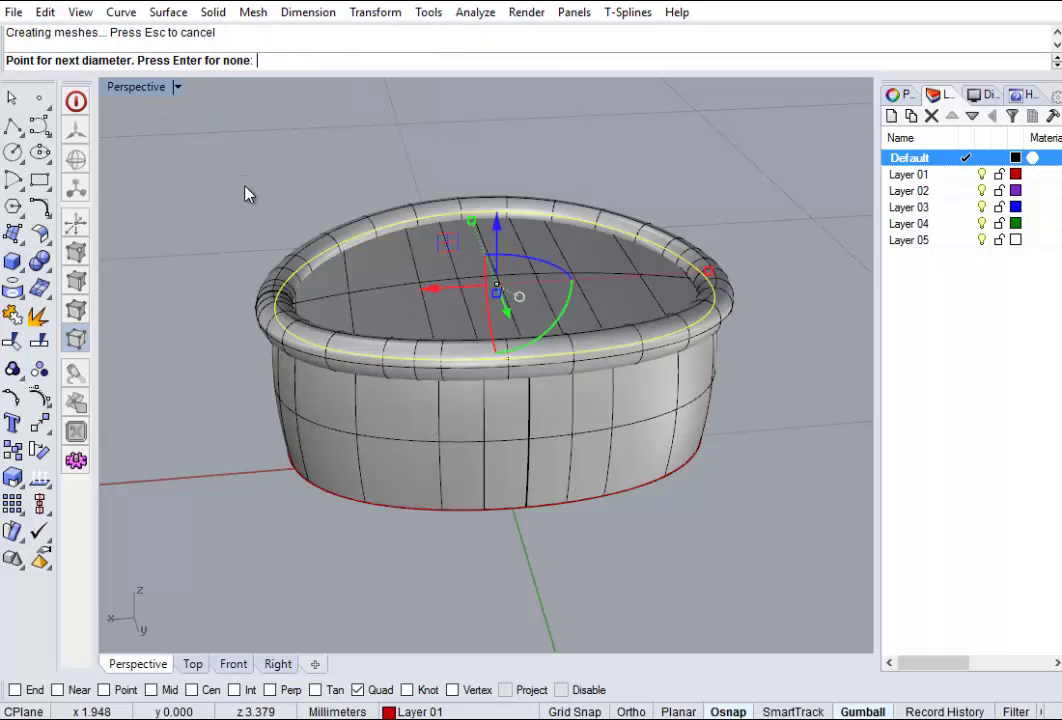
Split the oval polysurface using the rim pipe as the cutting object
left_click(355, 410)
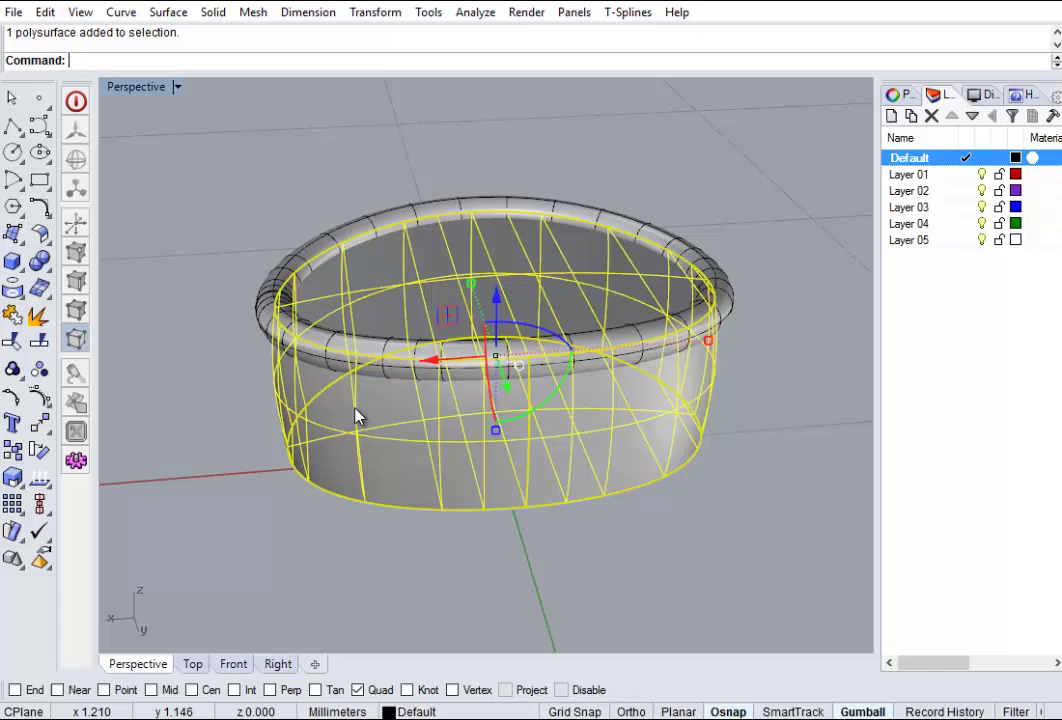
left_click(39, 341)
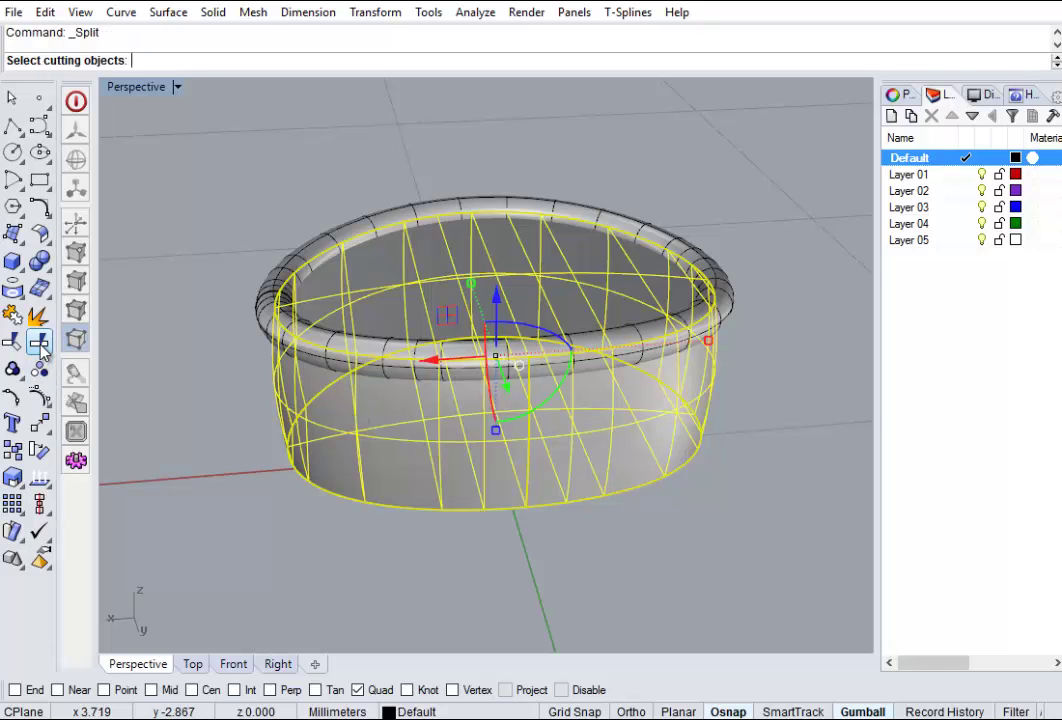
left_click(262, 293)
key("Return")
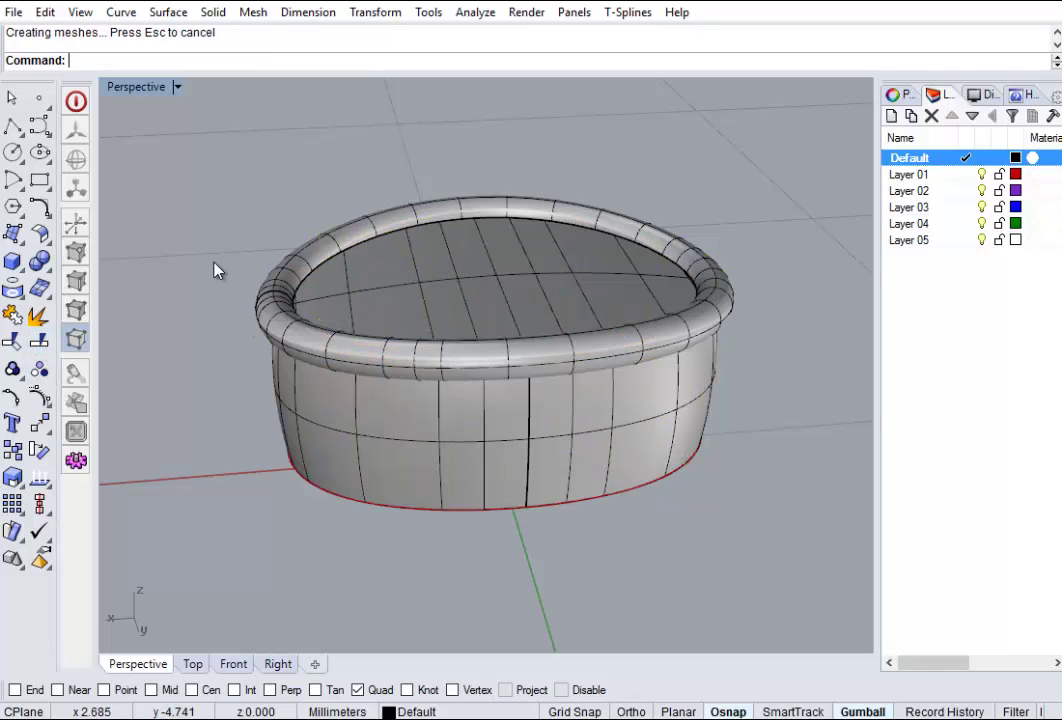
Delete the pipe and the split-off rim strip, and hide Layer 01
left_click(271, 288)
key("Delete")
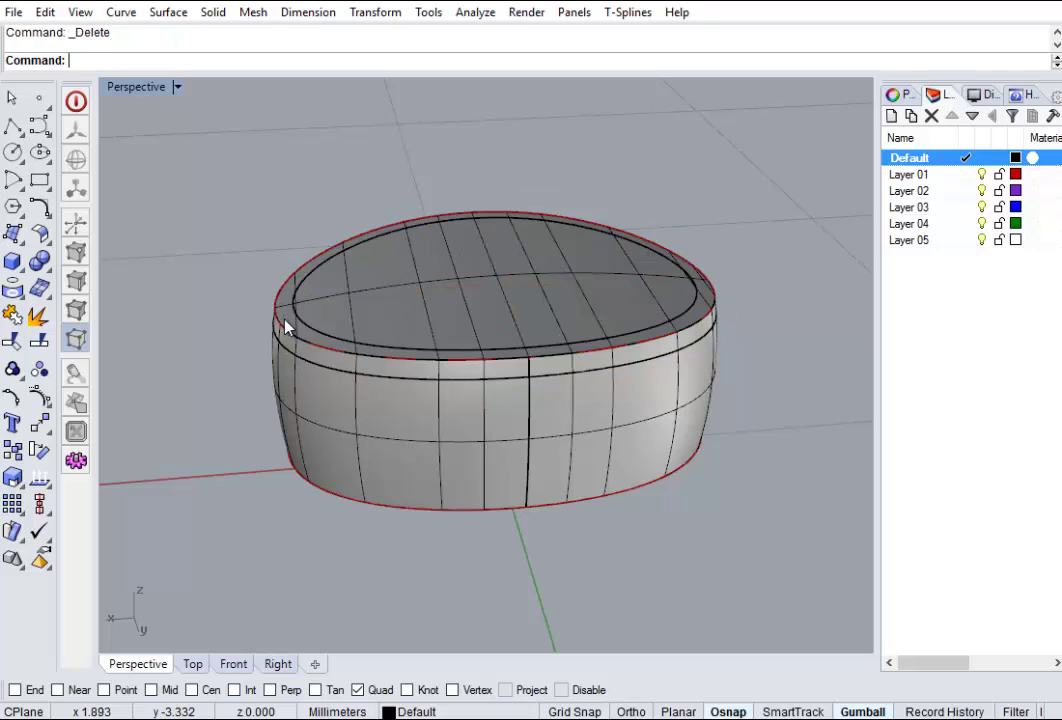
left_click(282, 323)
key("Delete")
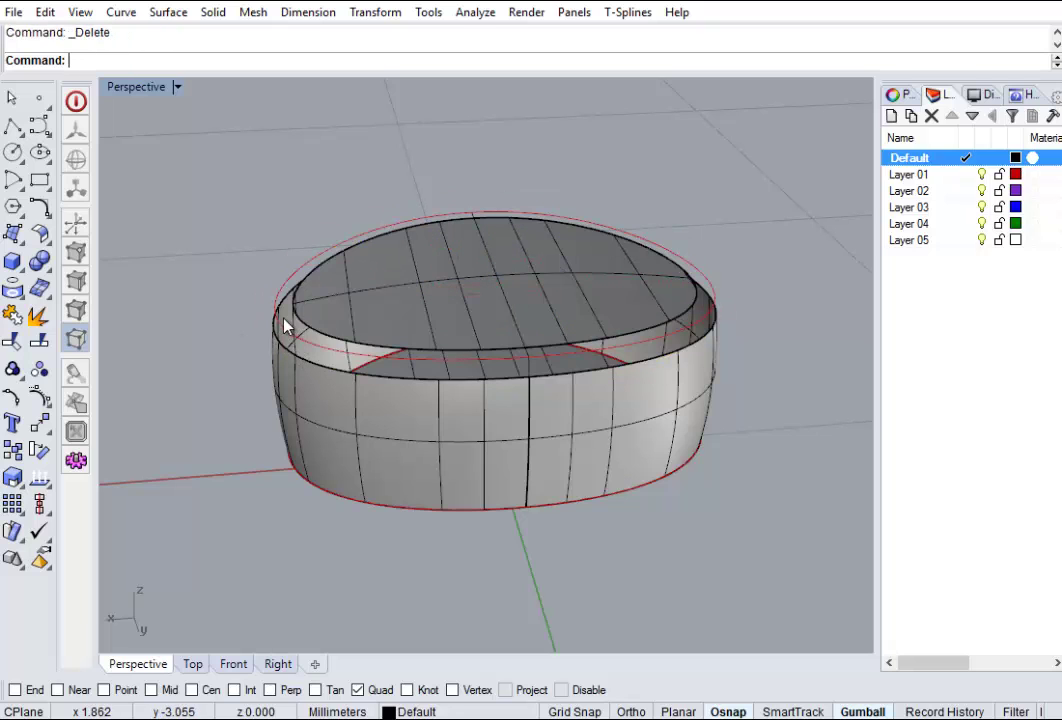
left_click(982, 174)
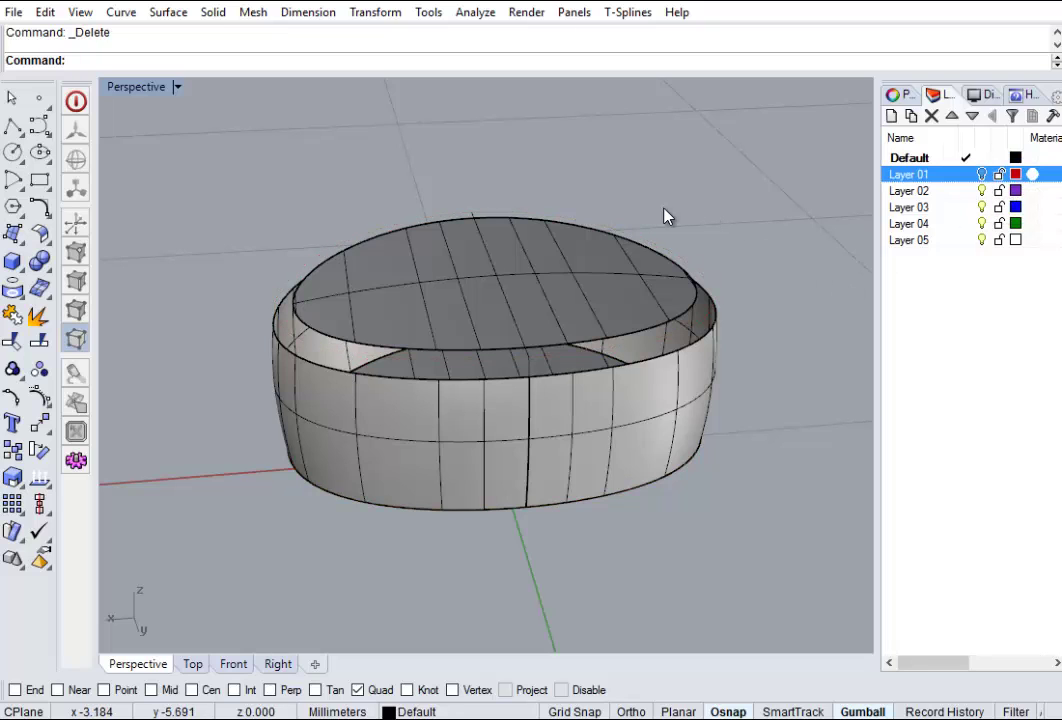
Start a BlendSrf between the side wall's upper edge and the outer edge of the top cap
type("Blend")
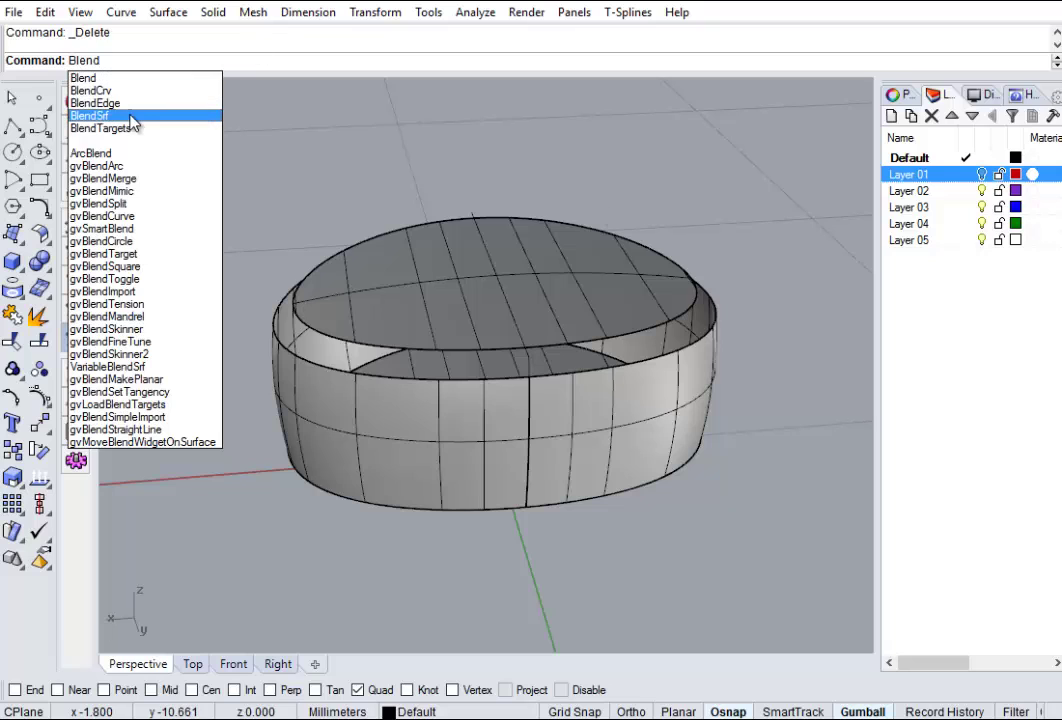
left_click(130, 115)
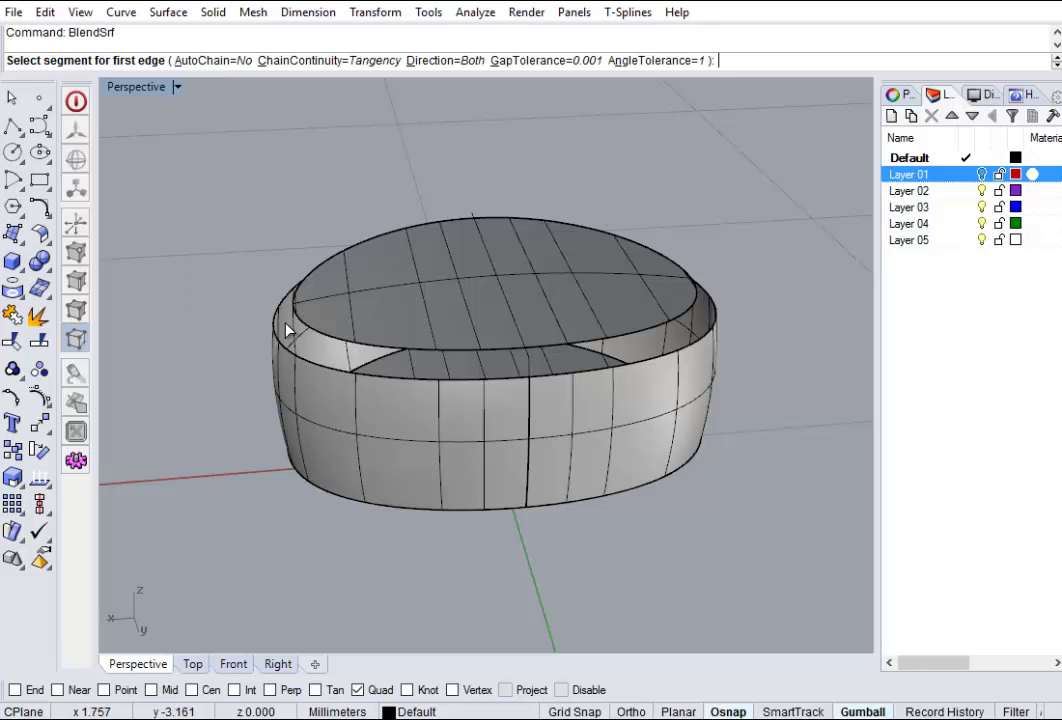
left_click(281, 348)
left_click(572, 379)
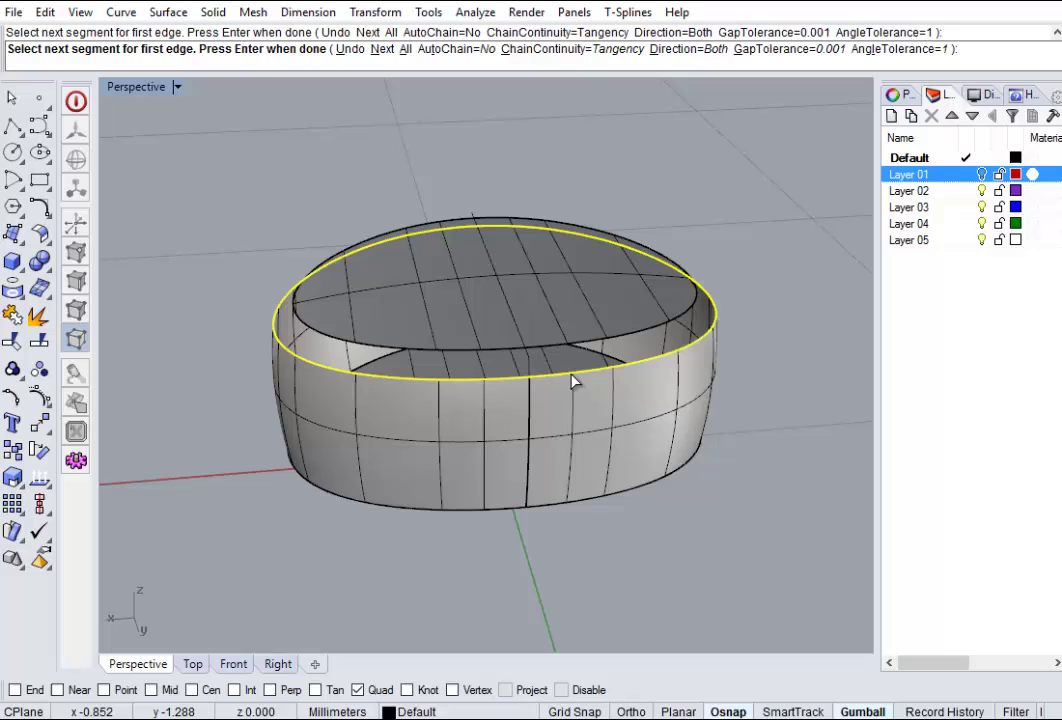
key("Return")
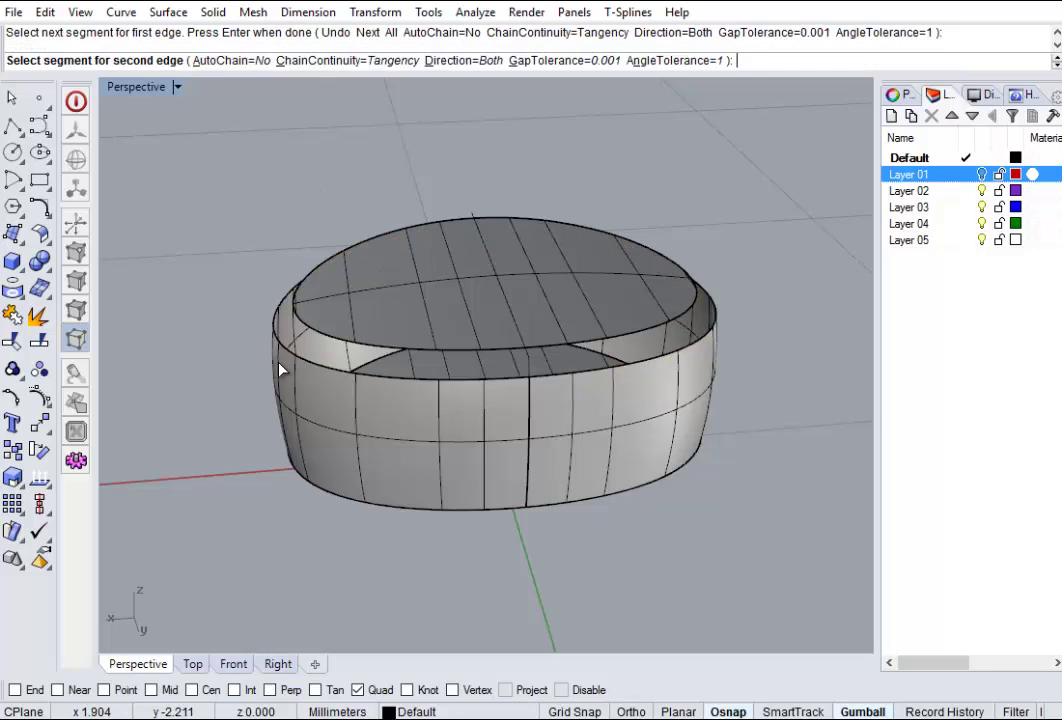
left_click(327, 339)
key("Return")
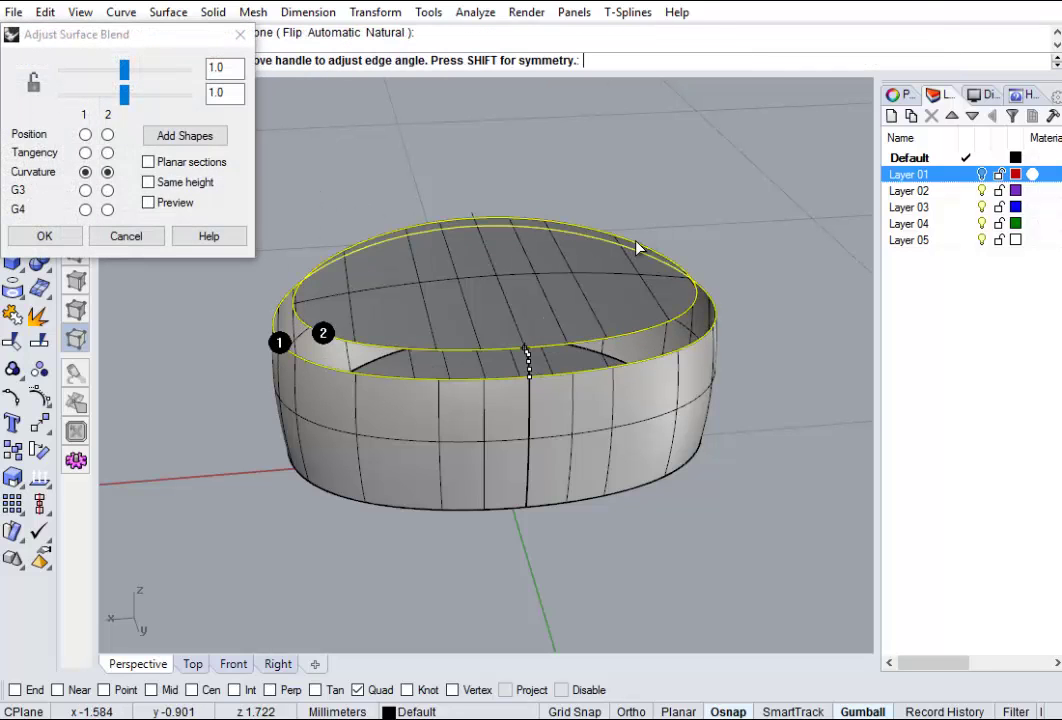
Preview the curvature blend, lock both bulge values together, set them to 0.973 and create the surface
left_click(149, 203)
right_click_drag(190, 398, 327, 384)
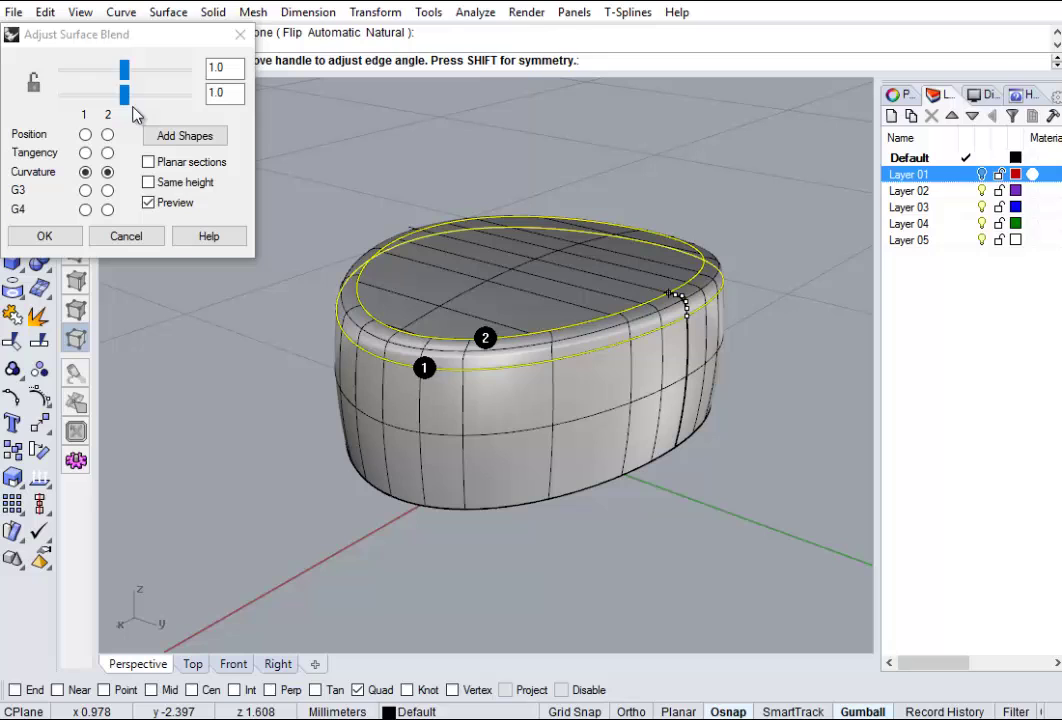
mouse_move(124, 95)
left_mouse_down()
mouse_move(135, 96)
mouse_move(104, 100)
mouse_move(124, 100)
left_mouse_up()
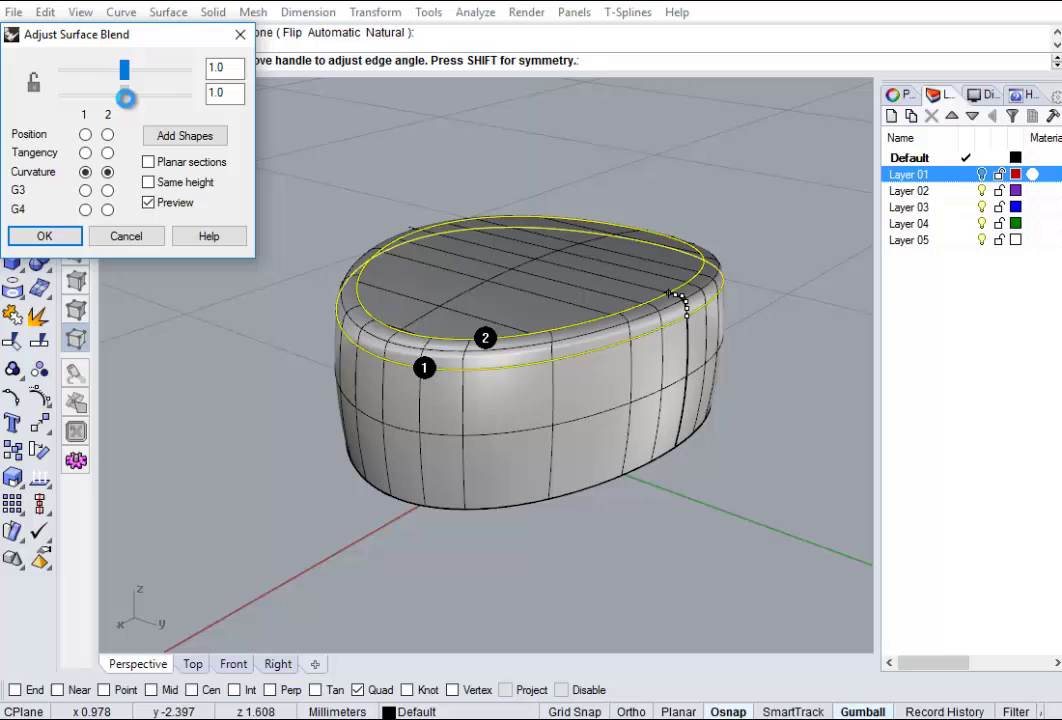
left_click(34, 86)
mouse_move(124, 95)
left_mouse_down()
mouse_move(85, 100)
mouse_move(128, 97)
mouse_move(112, 97)
mouse_move(123, 106)
left_mouse_up()
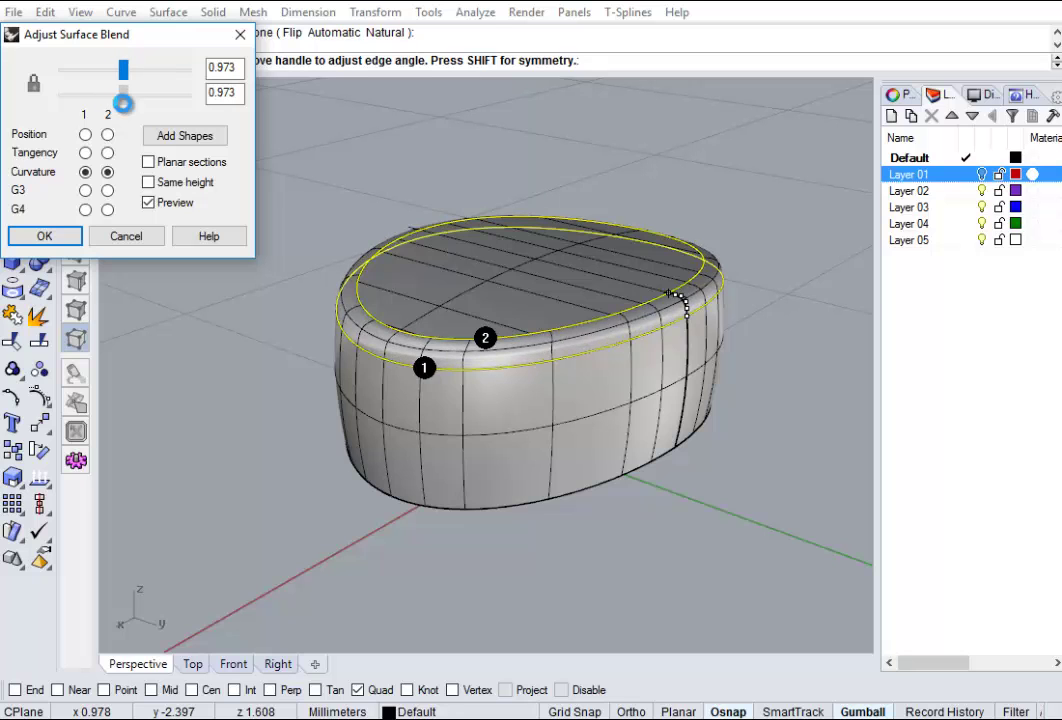
left_click(44, 236)
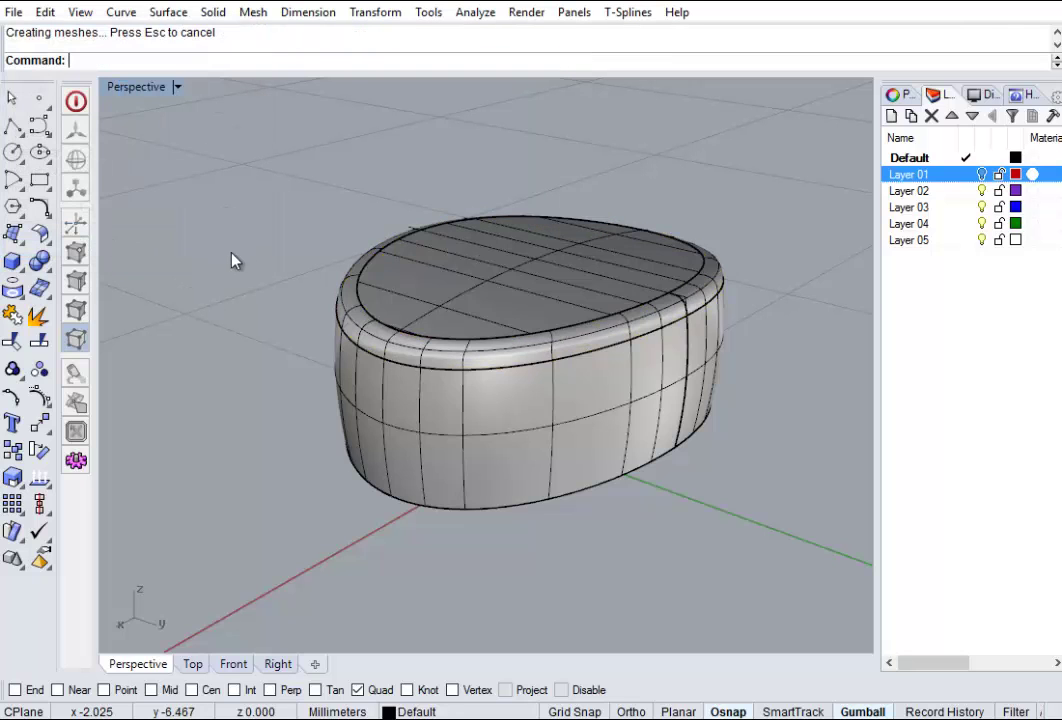
Join the blend surface, the top cap and the remaining body into one polysurface
right_click_drag(296, 298, 339, 308)
left_click(315, 315)
left_click(310, 330)
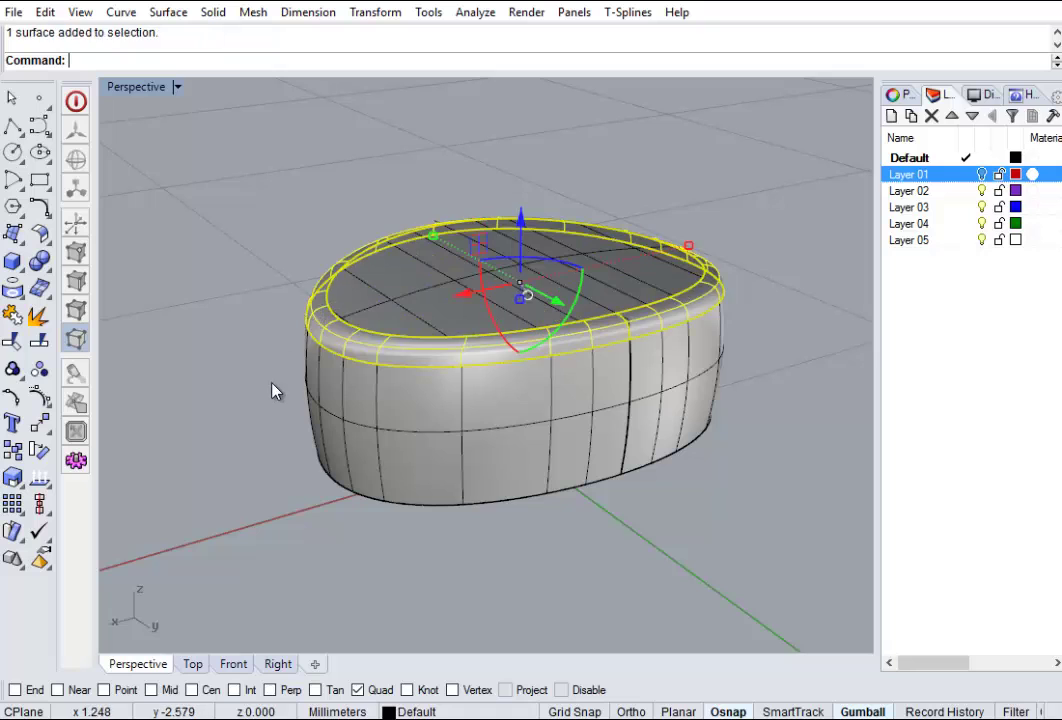
key("Escape")
left_click_drag(262, 364, 258, 356)
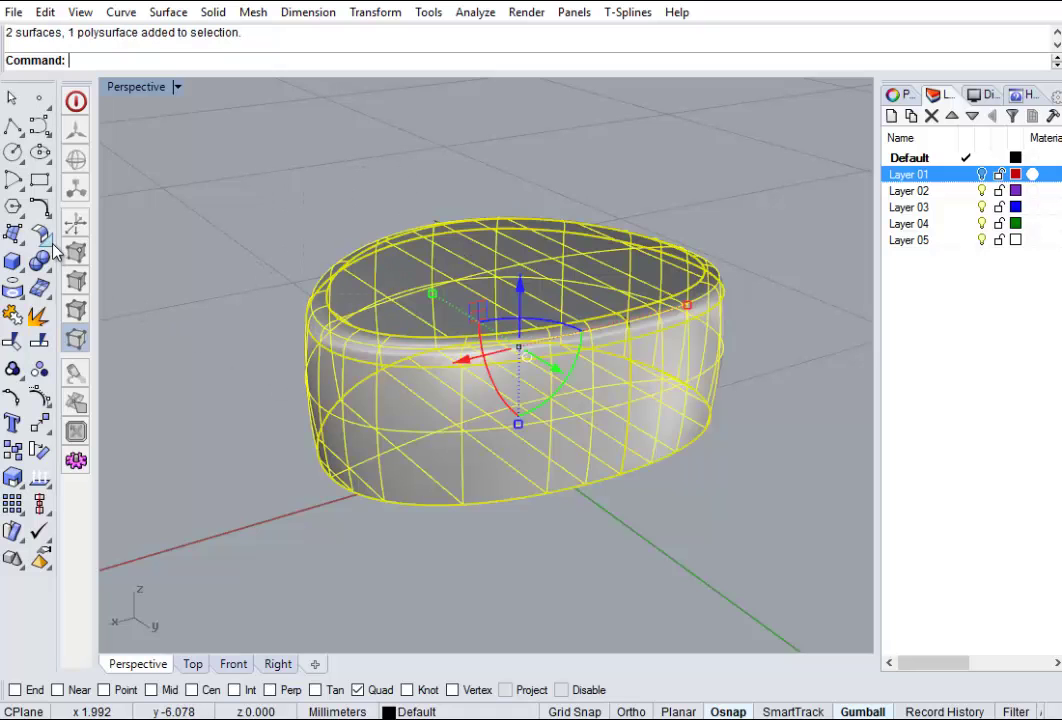
left_click(13, 314)
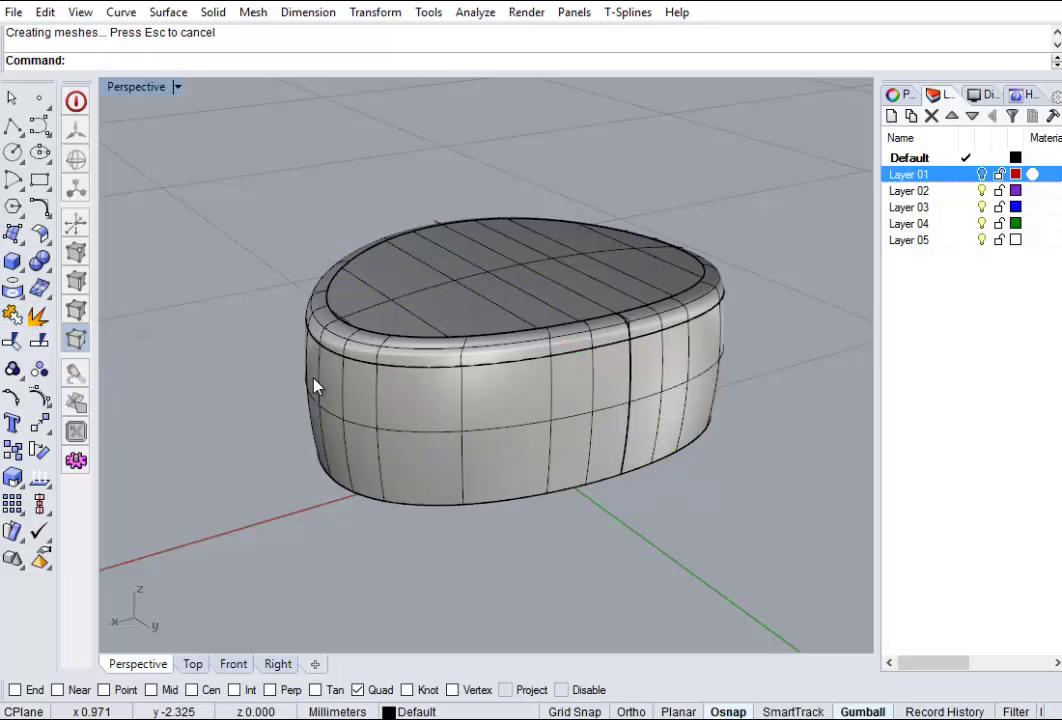
Examine the blended rim and the joined polysurface's object description with the What command
scroll(330, 360, "up", 4)
scroll(350, 320, "down", 4)
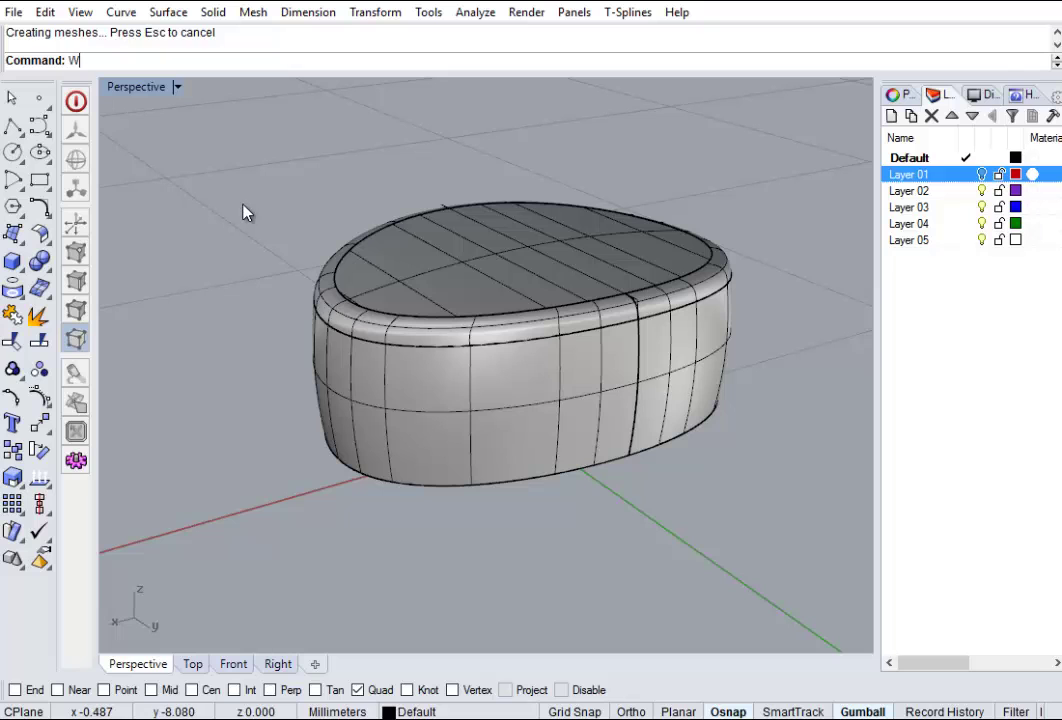
type("at")
key("Return")
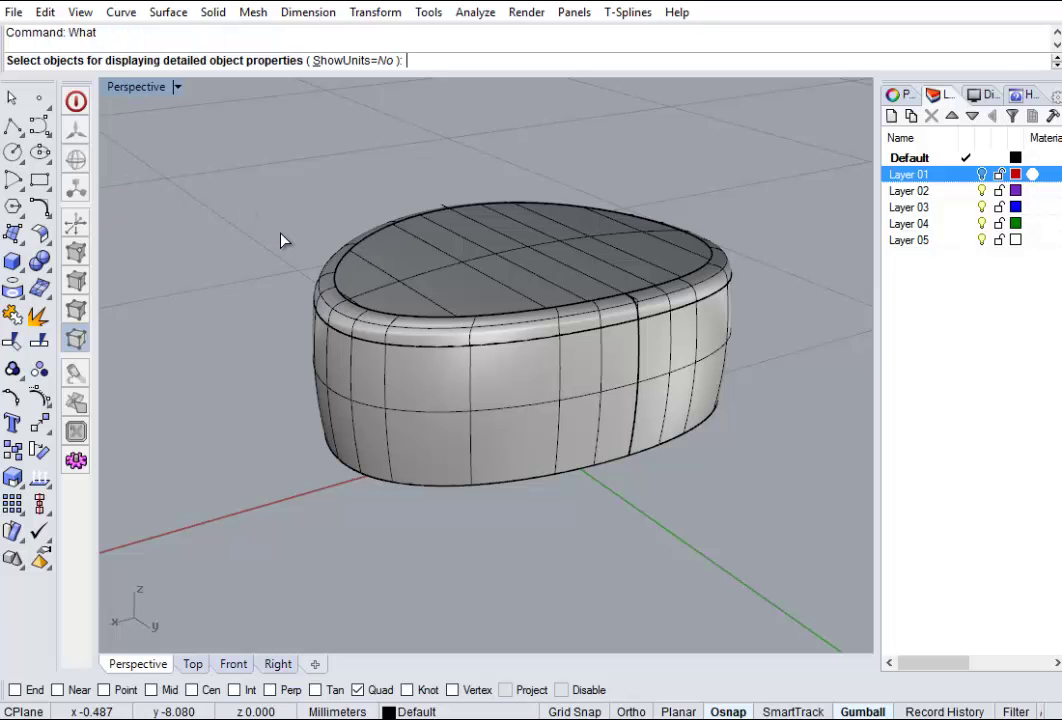
left_click(440, 311)
key("Return")
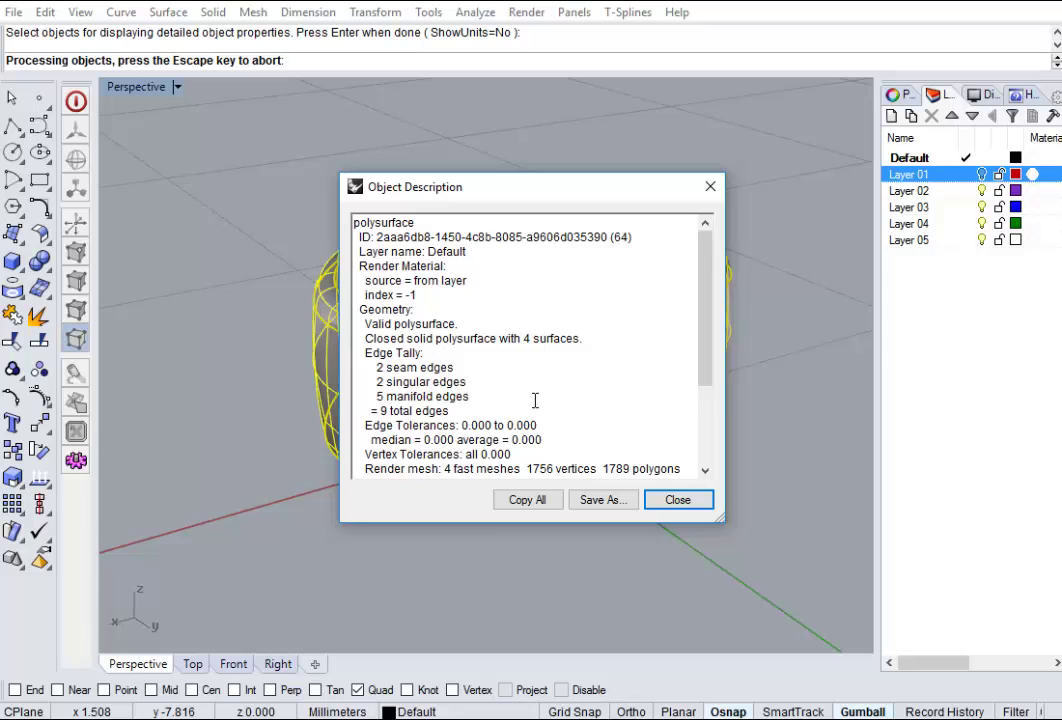
left_click(674, 501)
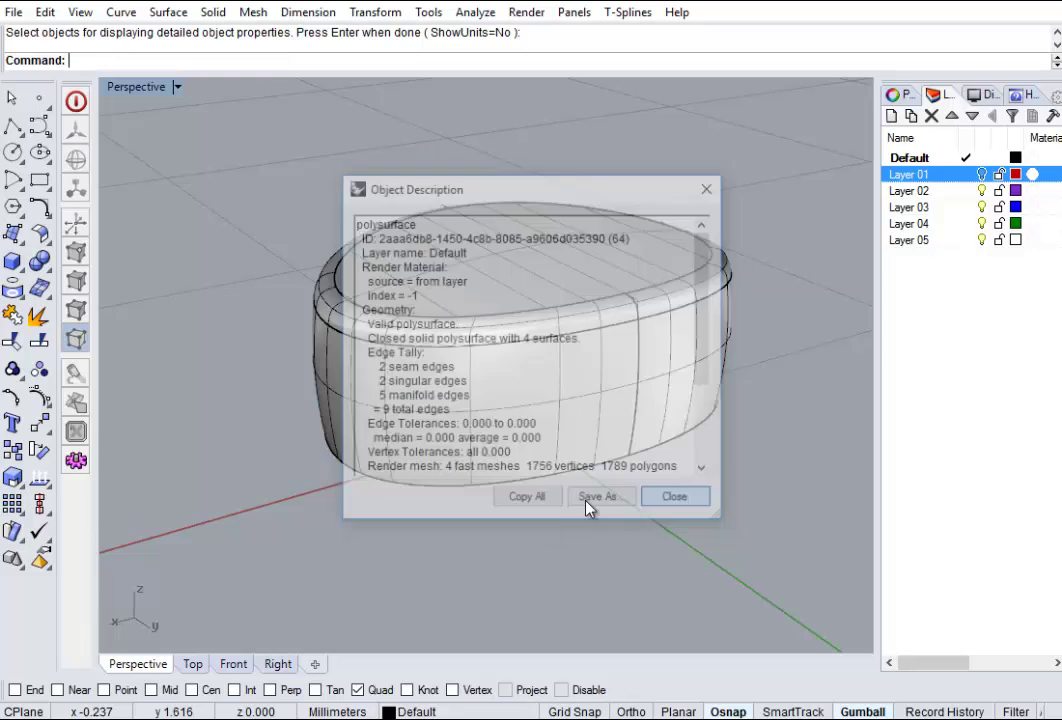
Turn on Layer 01 to show its rim curves on the solid
left_click(452, 520)
right_click_drag(452, 520, 473, 390)
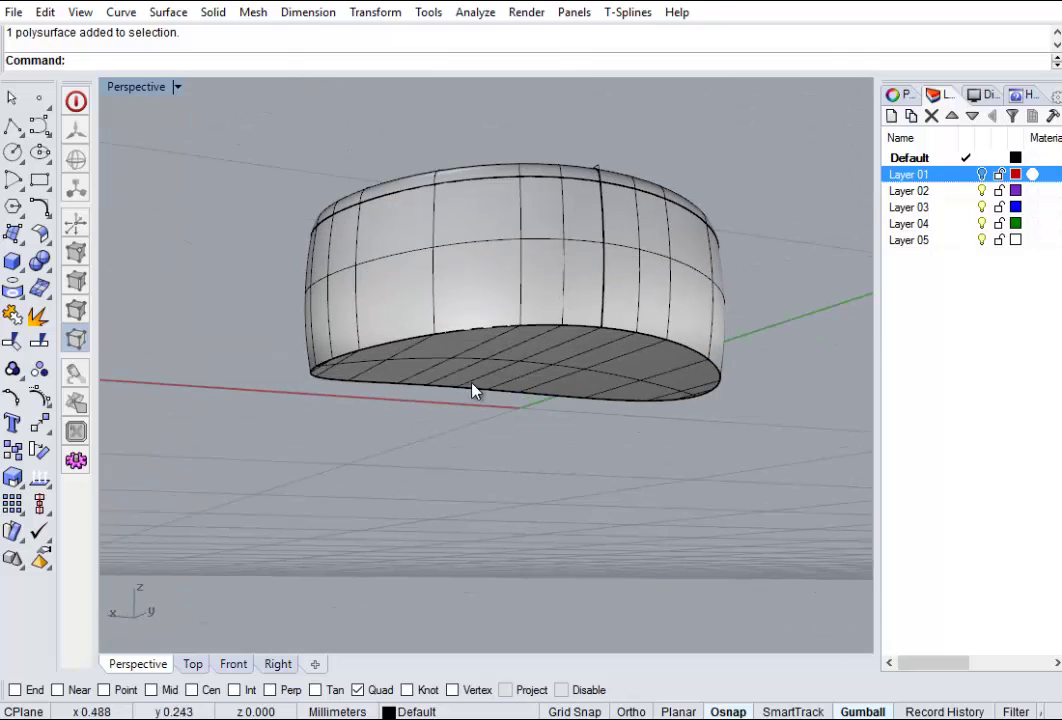
left_click(983, 175)
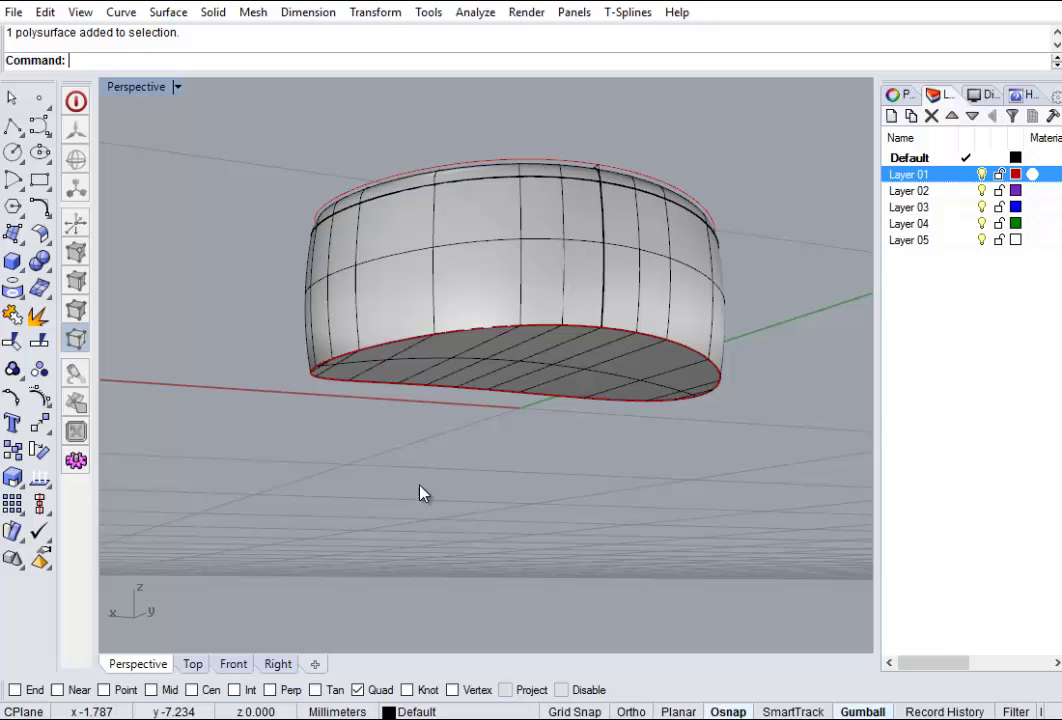
type("FilletEdge")
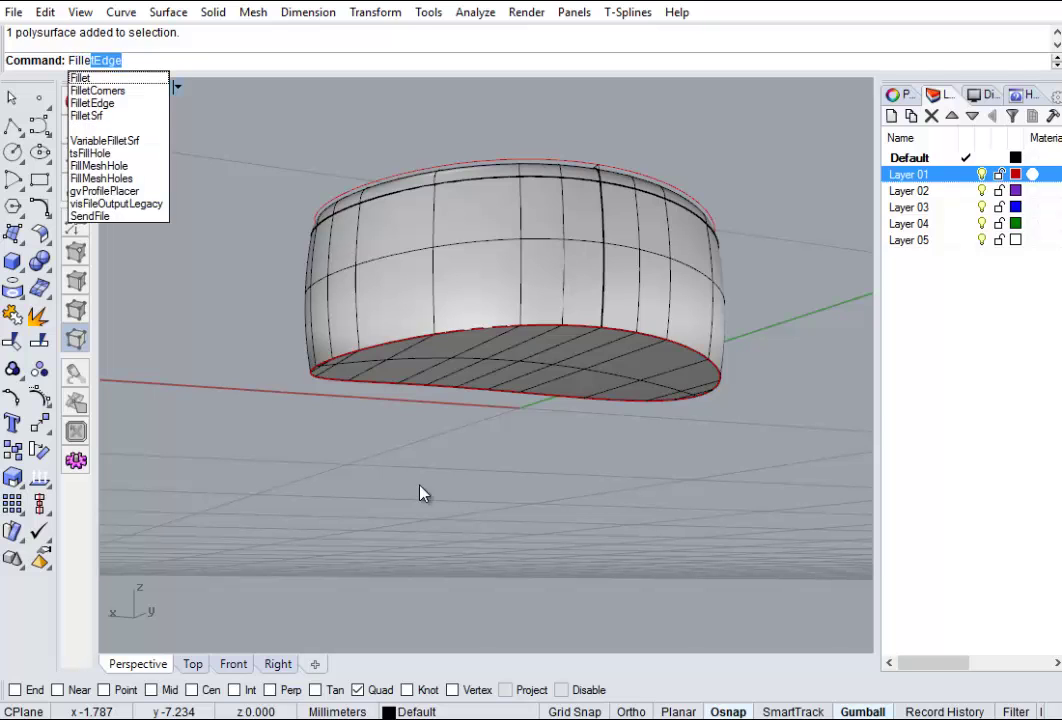
key("Return")
key("Escape")
Try to fillet the edges around the solid's bottom rim with FilletEdge at a 0.3 mm radius
type("FilletEdg")
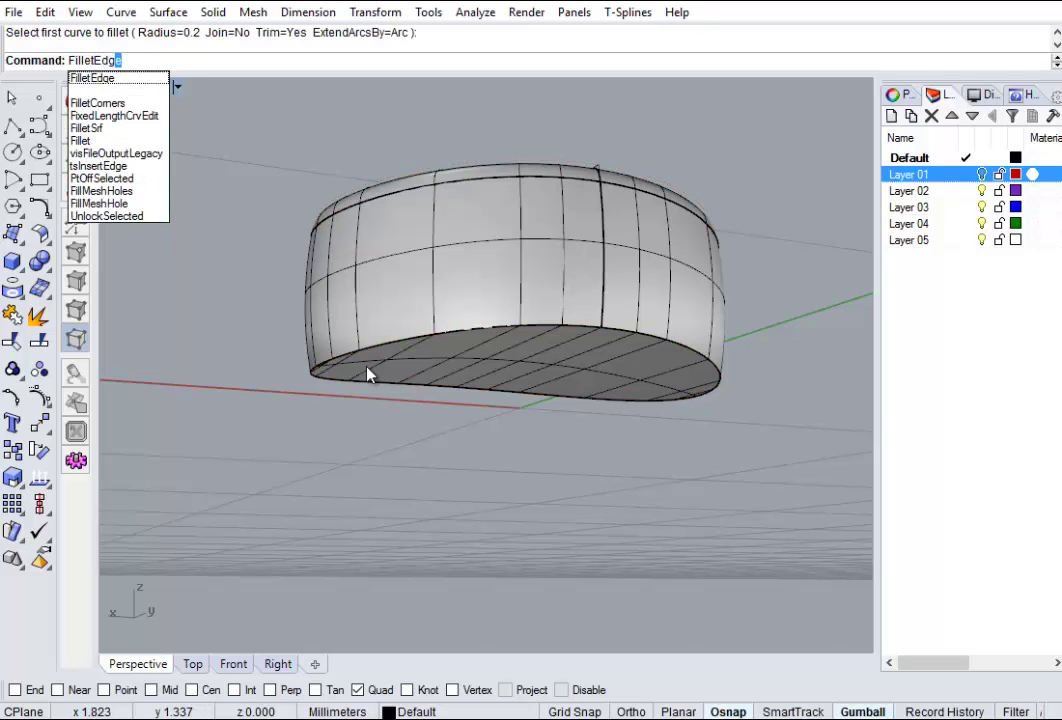
key("Return")
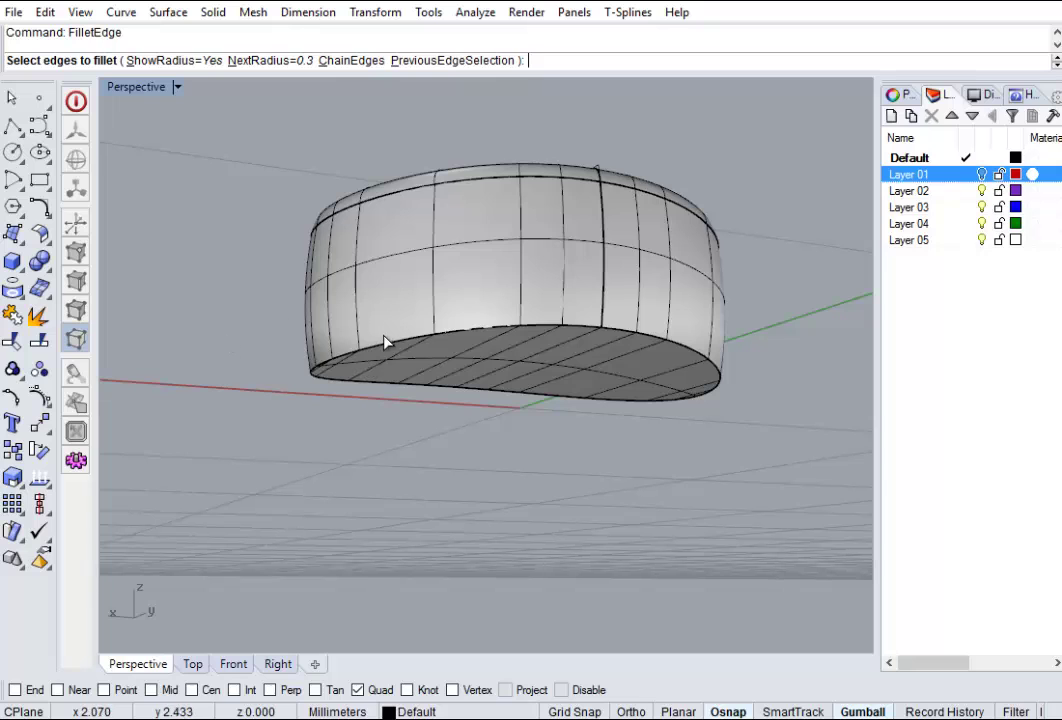
left_click(395, 347)
left_click(618, 333)
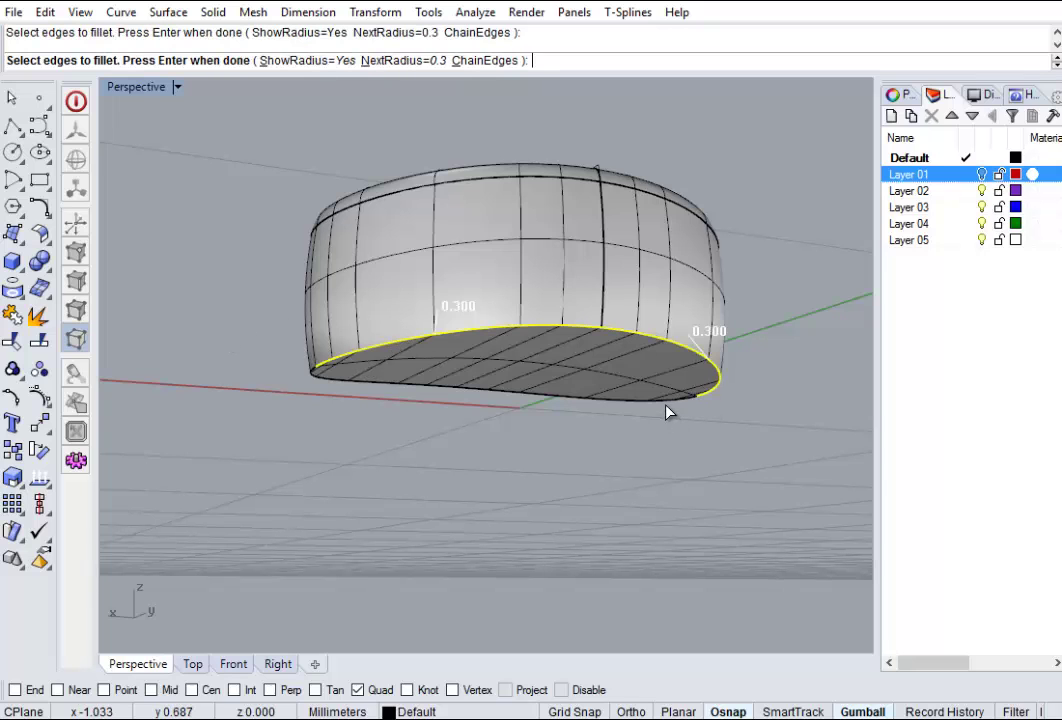
left_click(665, 404)
key("Return")
key("Return")
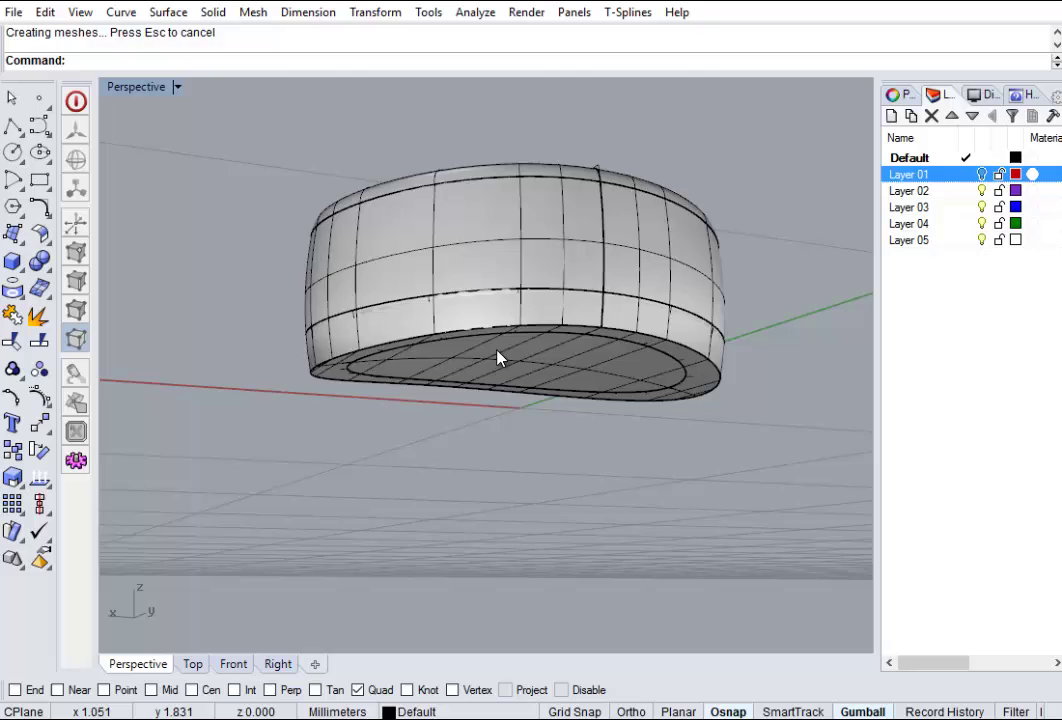
Try to fillet the edges around the solid's bottom rim with FilletEdge at a 0.2 mm radius
key("Return")
left_click(432, 340)
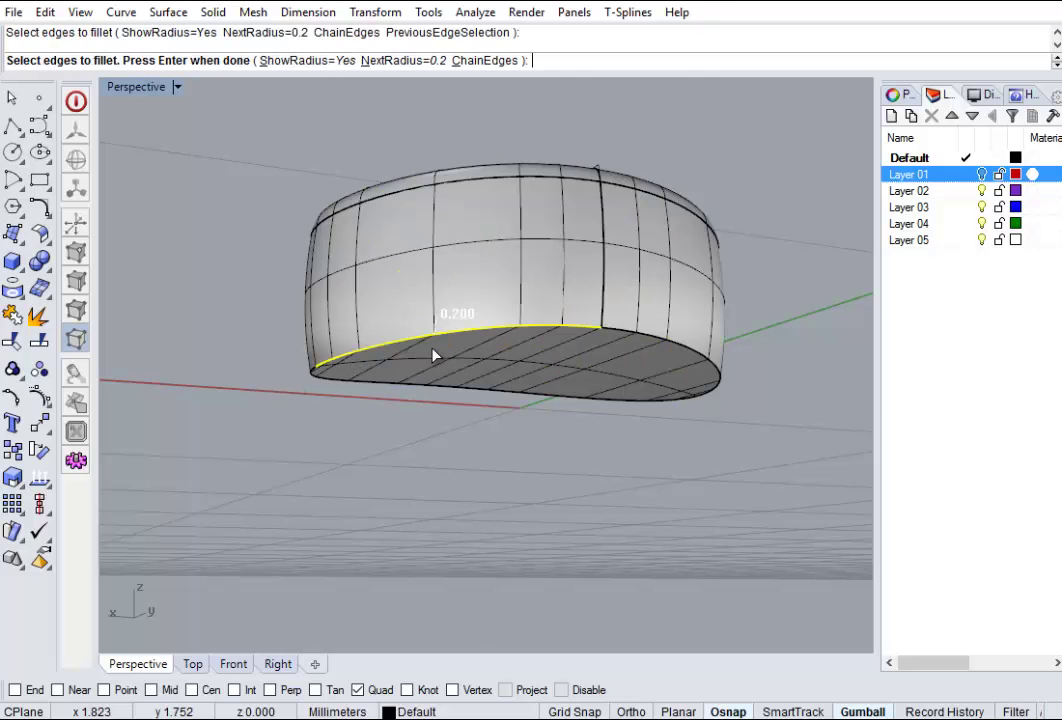
left_click(625, 345)
left_click(576, 403)
key("Return")
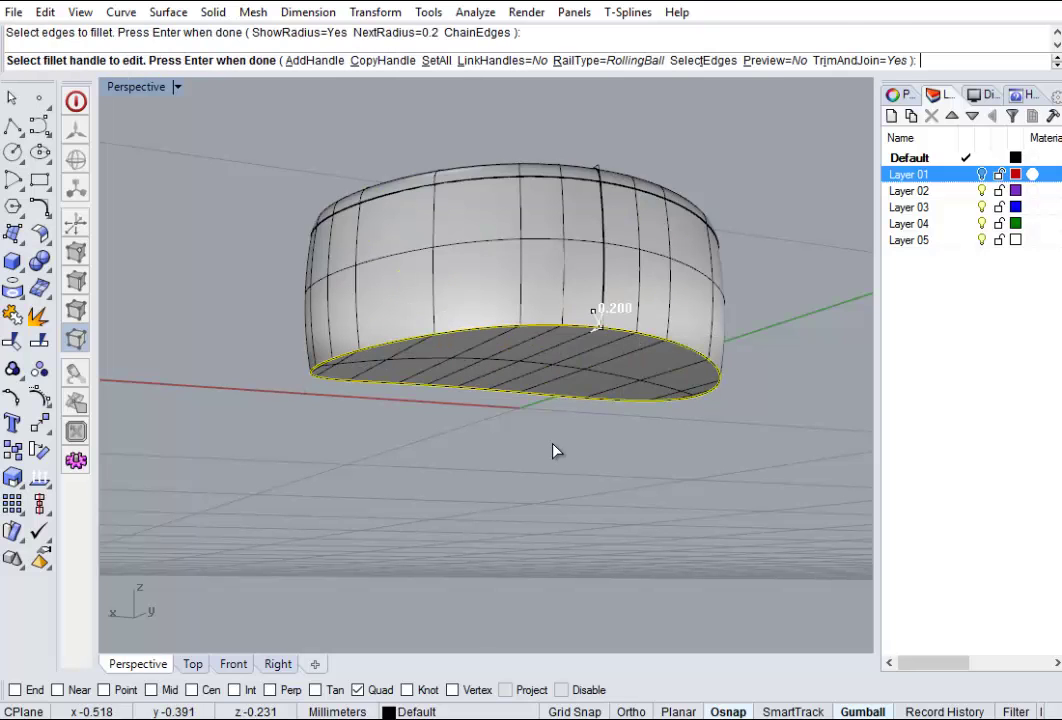
key("Return")
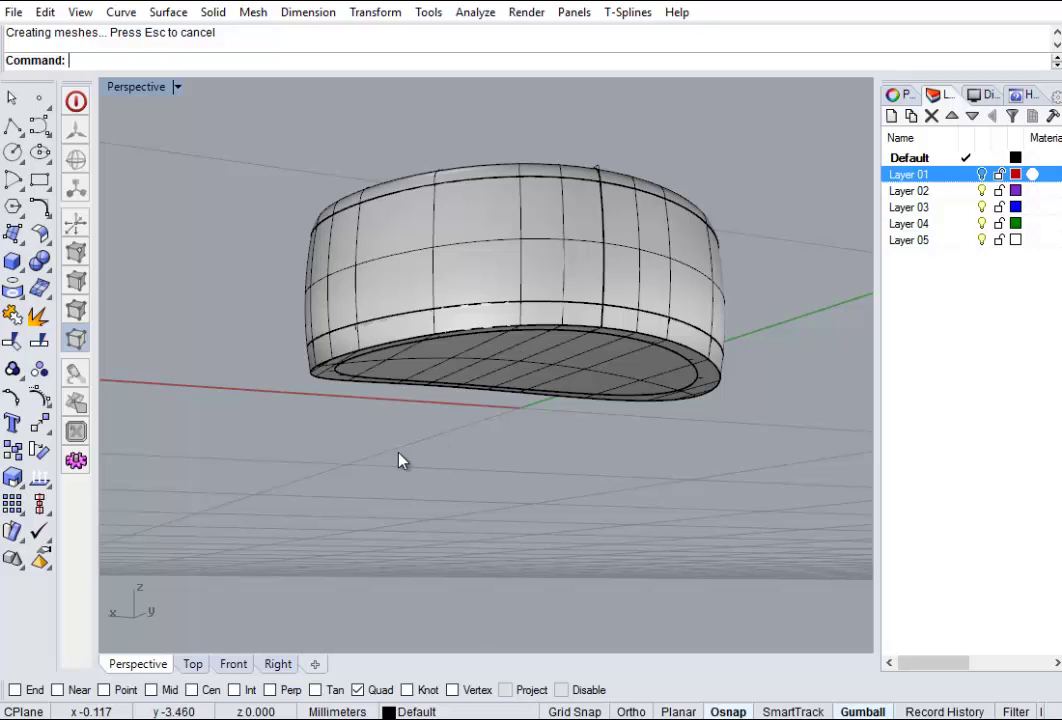
key("ctrl+z")
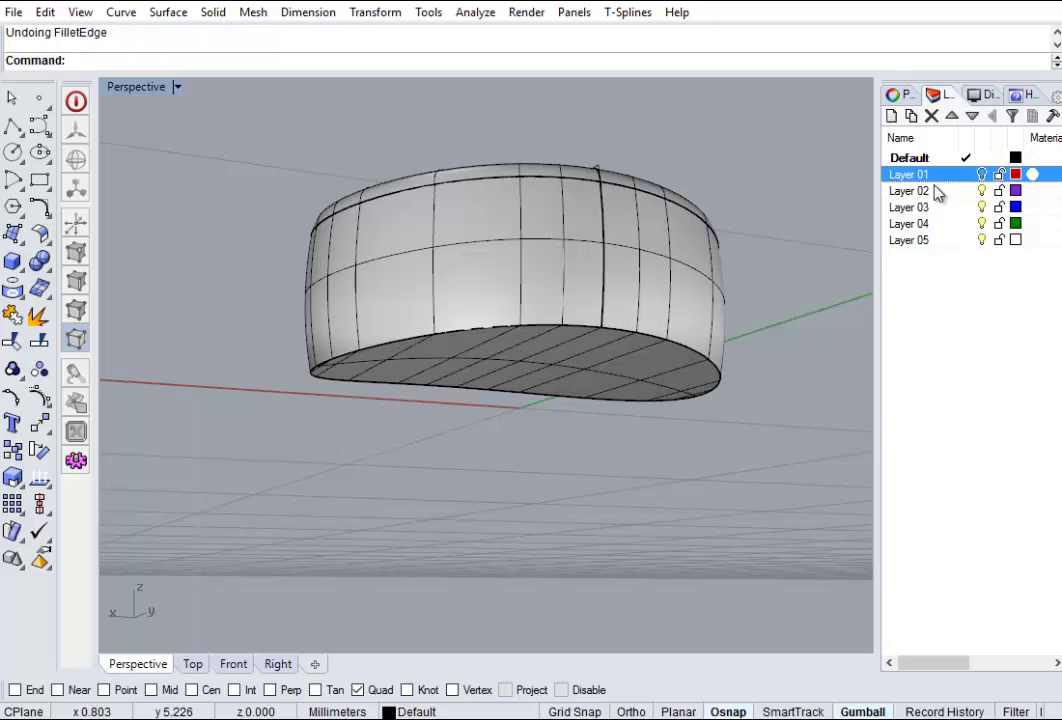
Turn on Layer 01 and create a closed pipe 0.5 mm in diameter along the bottom rim curve
left_click(982, 176)
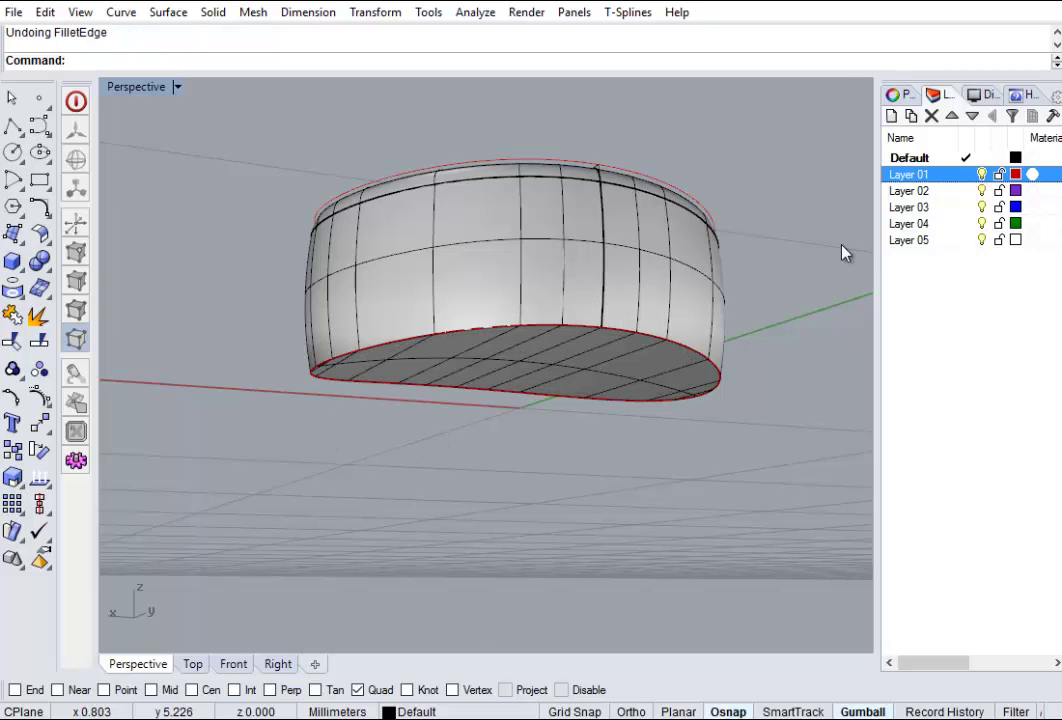
left_click(686, 360)
left_click(770, 417)
left_click(720, 380)
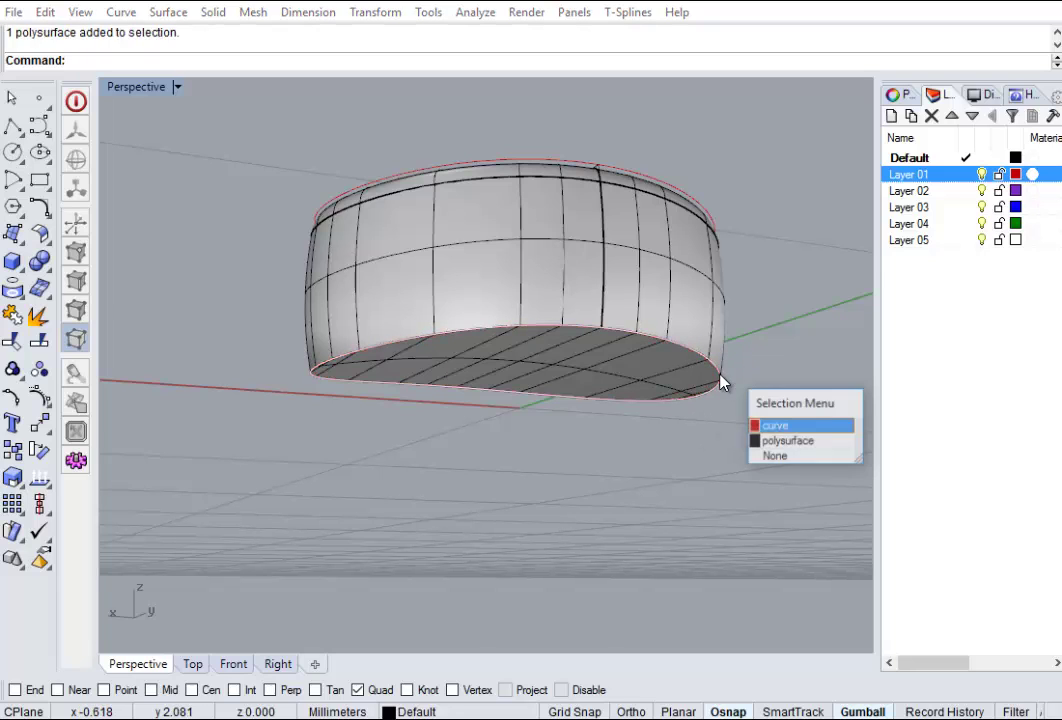
left_click(766, 427)
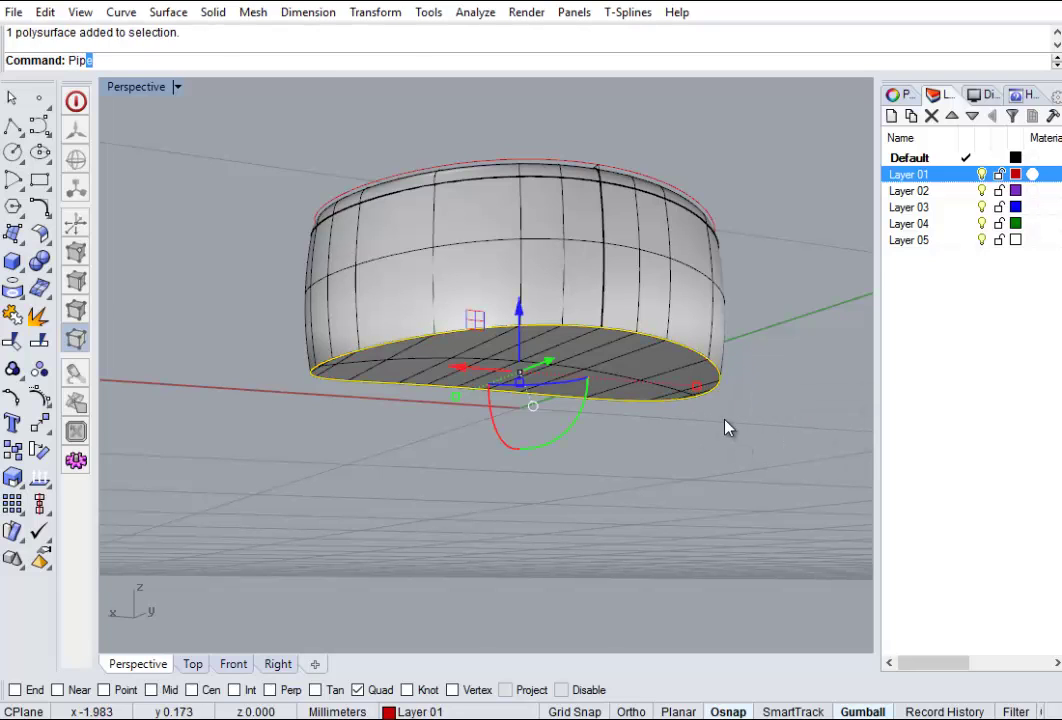
key("Return")
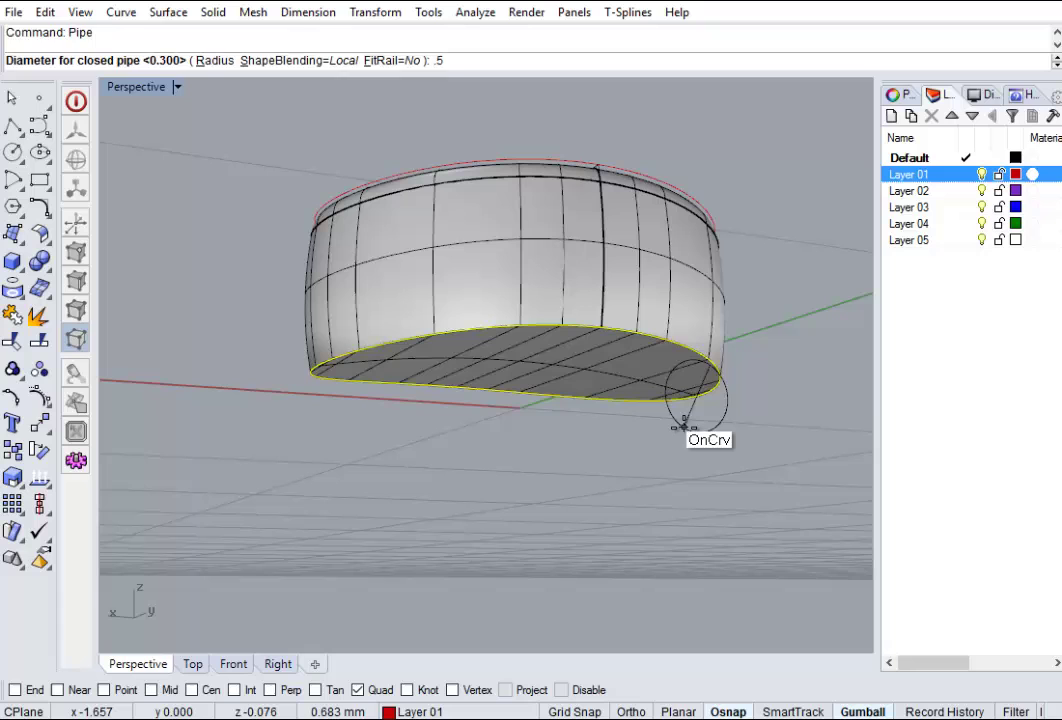
key("Return")
left_click(685, 426)
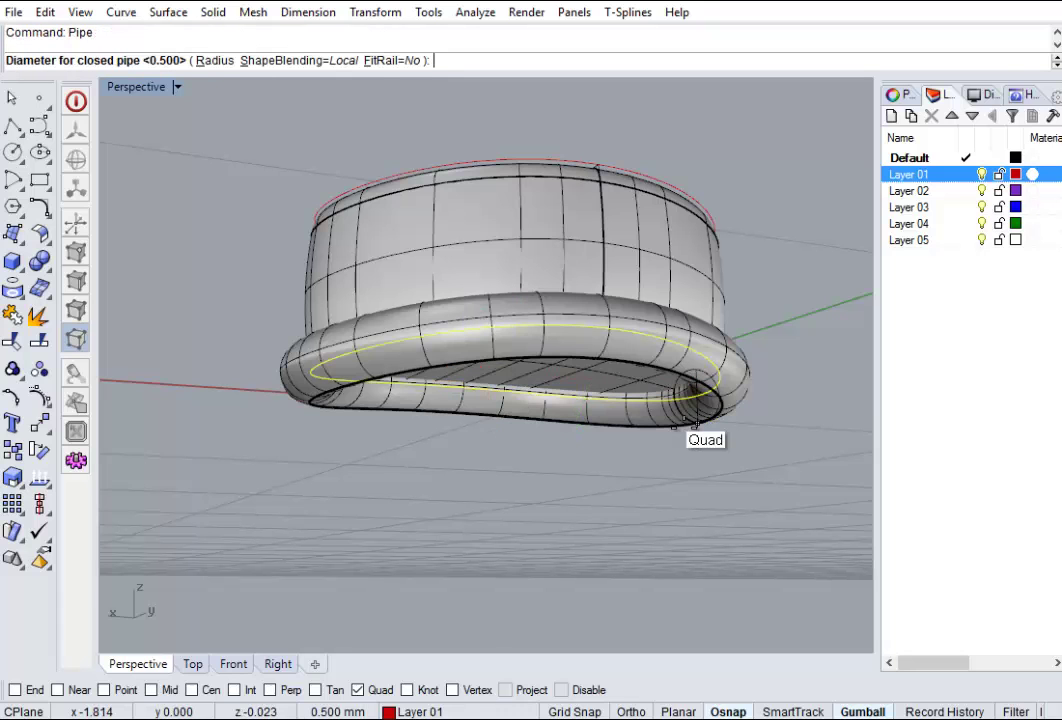
key("Return")
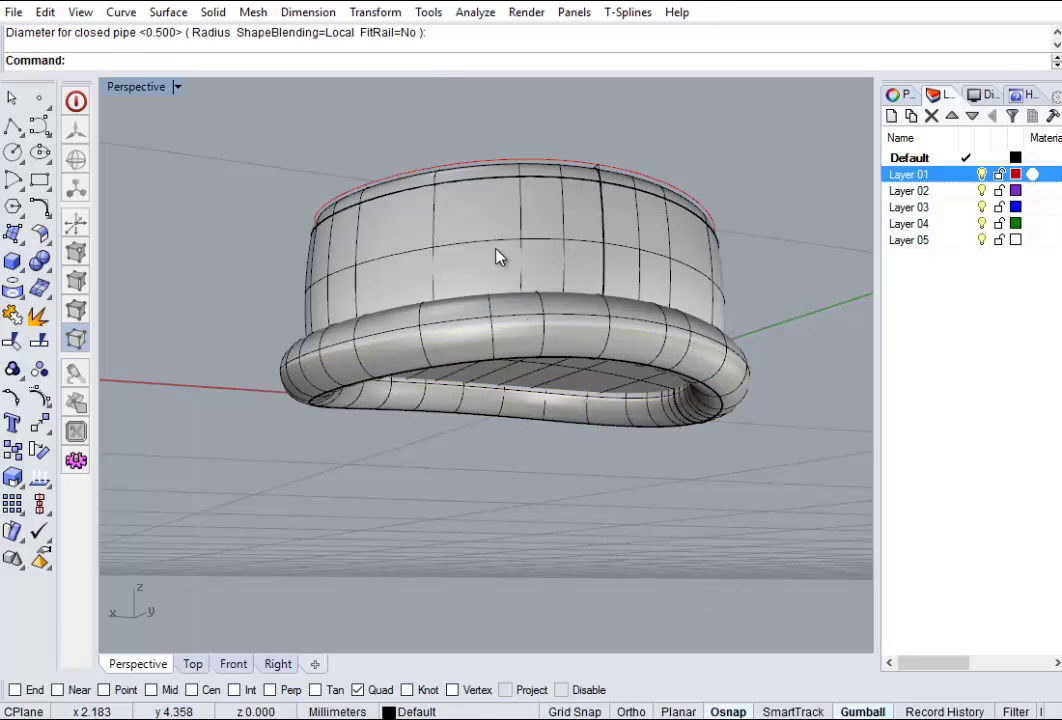
Split the solid with the bottom pipe and delete both the pipe and the cut-off rim strip
left_click(499, 257)
left_click(38, 289)
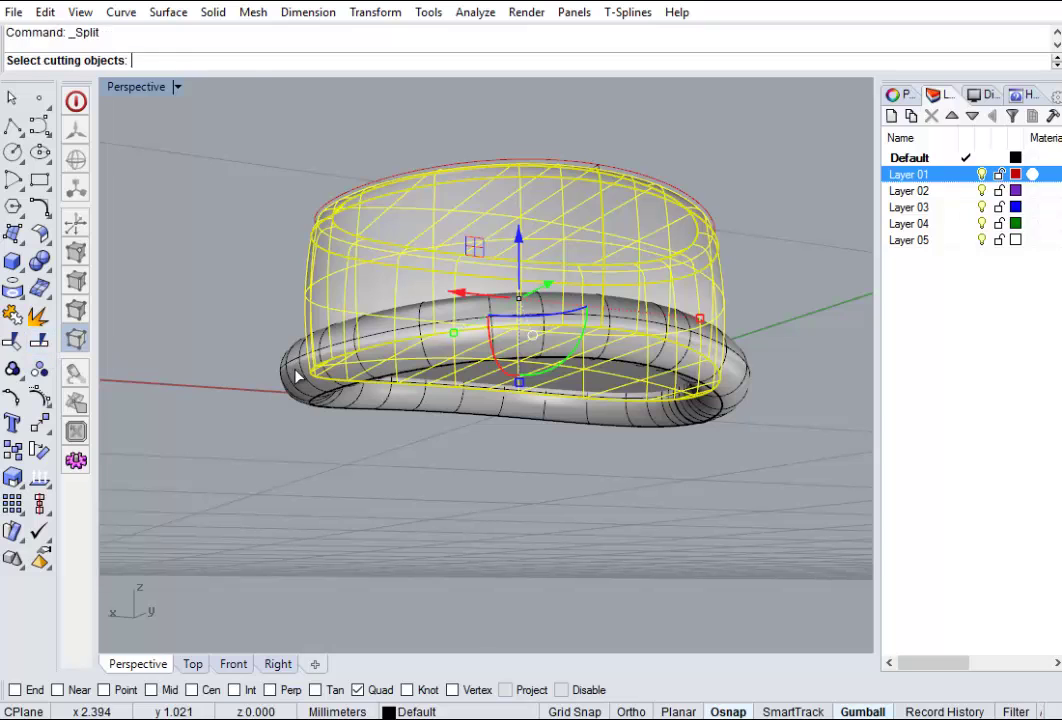
left_click(295, 375)
key("Return")
left_click(305, 376)
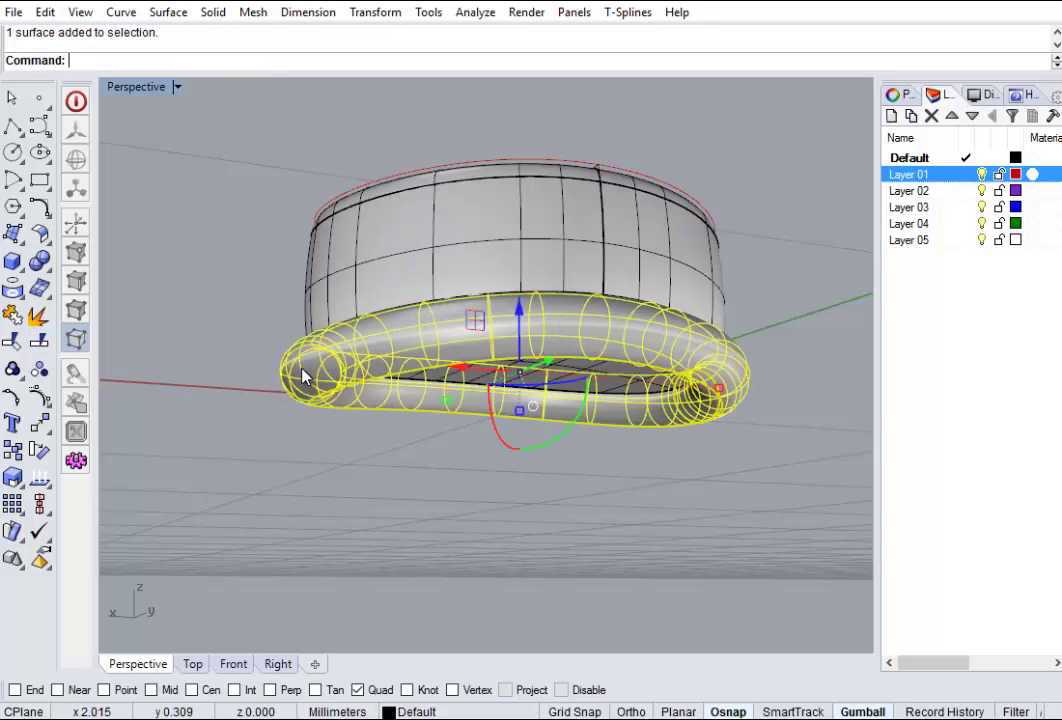
key("Delete")
left_click(339, 351)
key("Delete")
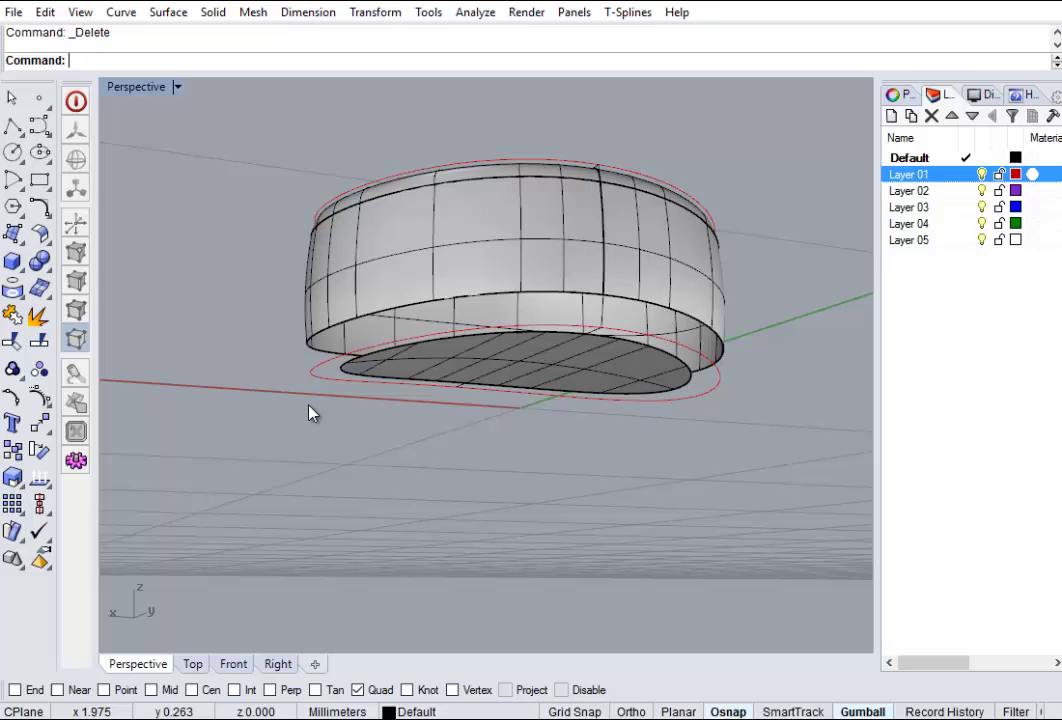
Hide Layer 01 and bridge the bottom cap and side wall with BlendSrf, using curvature continuity and 1.0 bulge on both edges
left_click(340, 388)
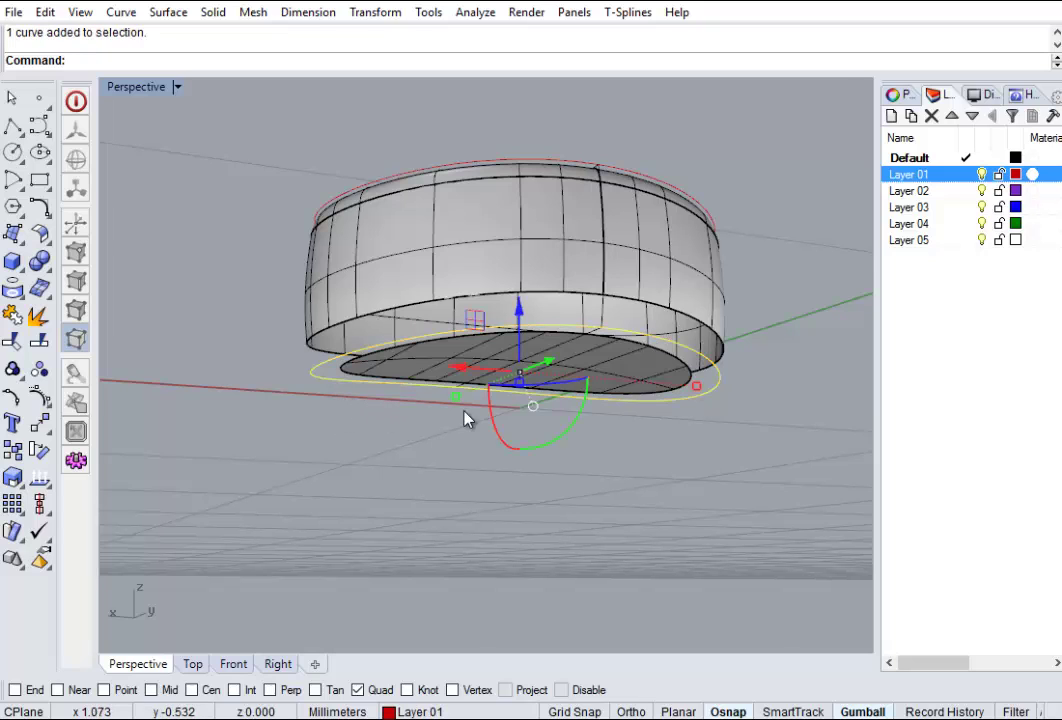
left_click(978, 191)
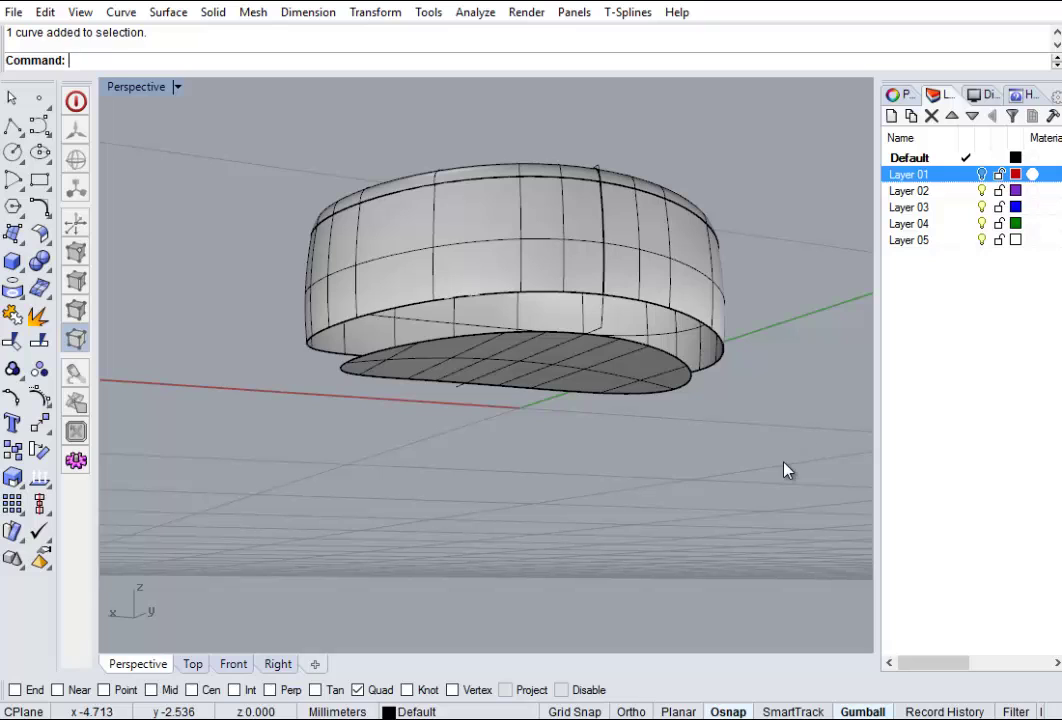
type("Blend")
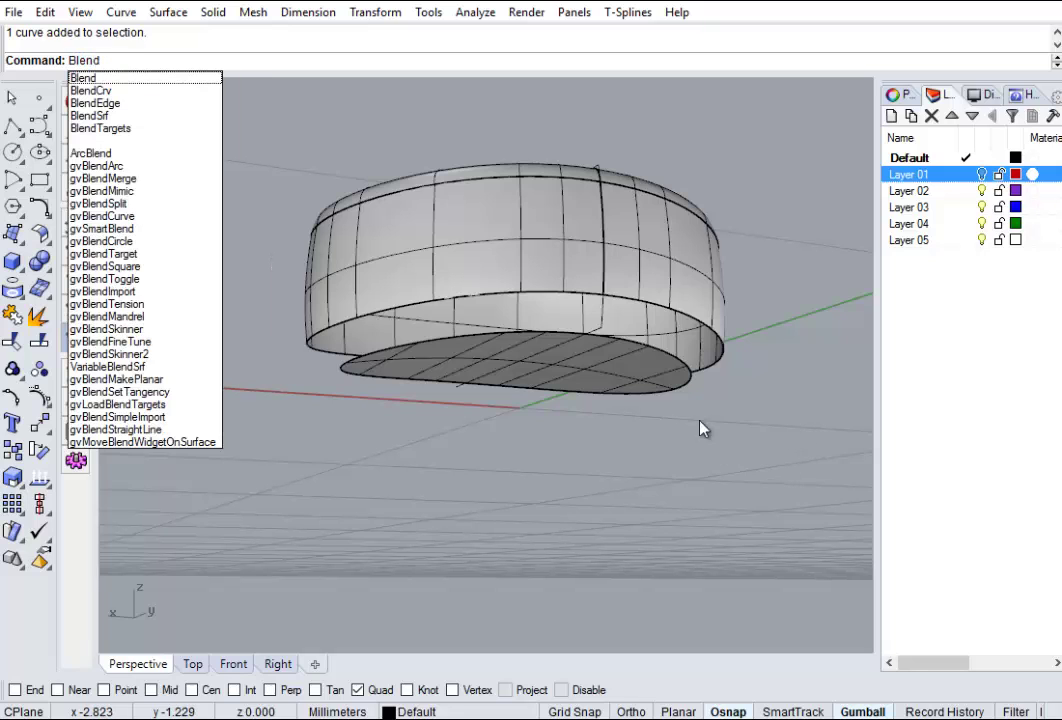
left_click(122, 116)
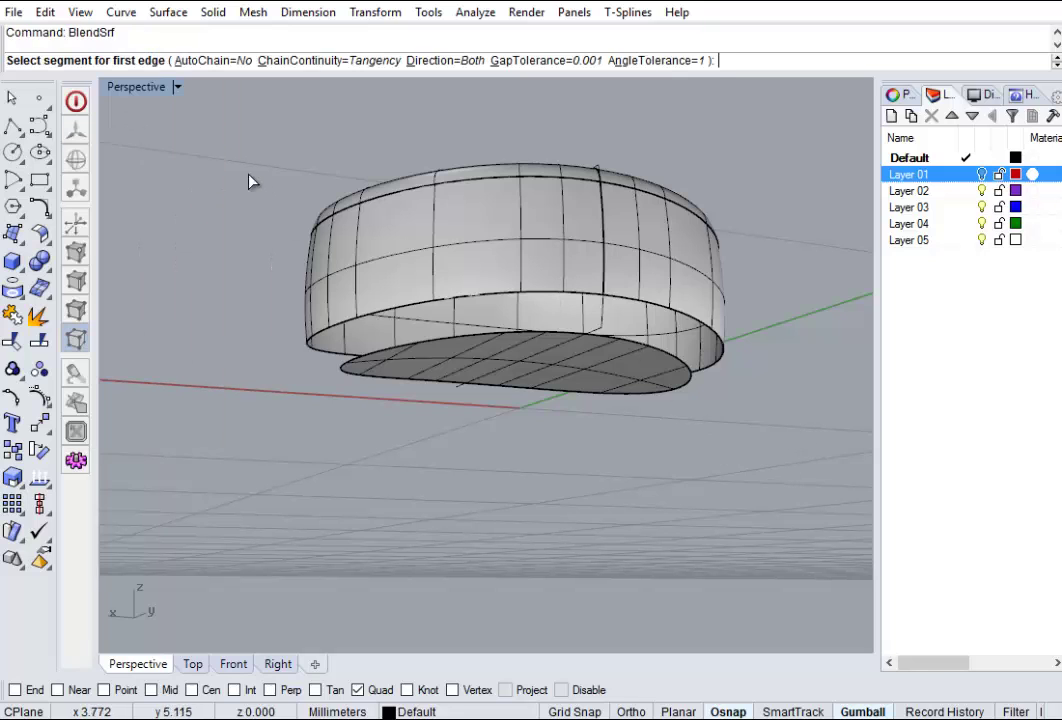
left_click(399, 345)
left_click(397, 312)
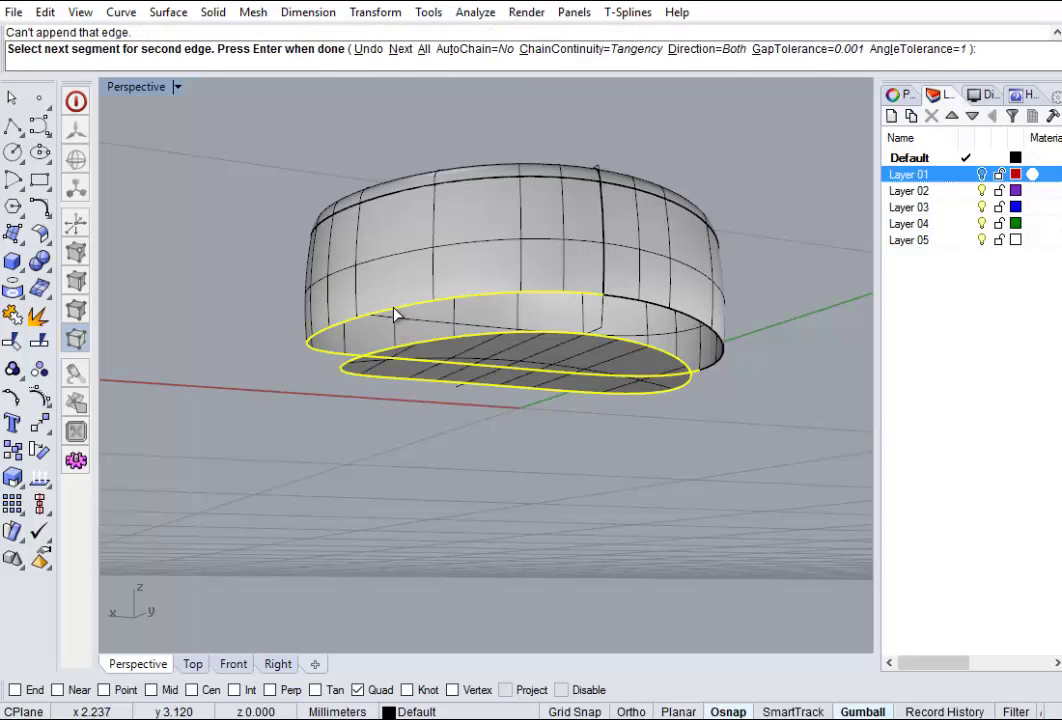
key("Return")
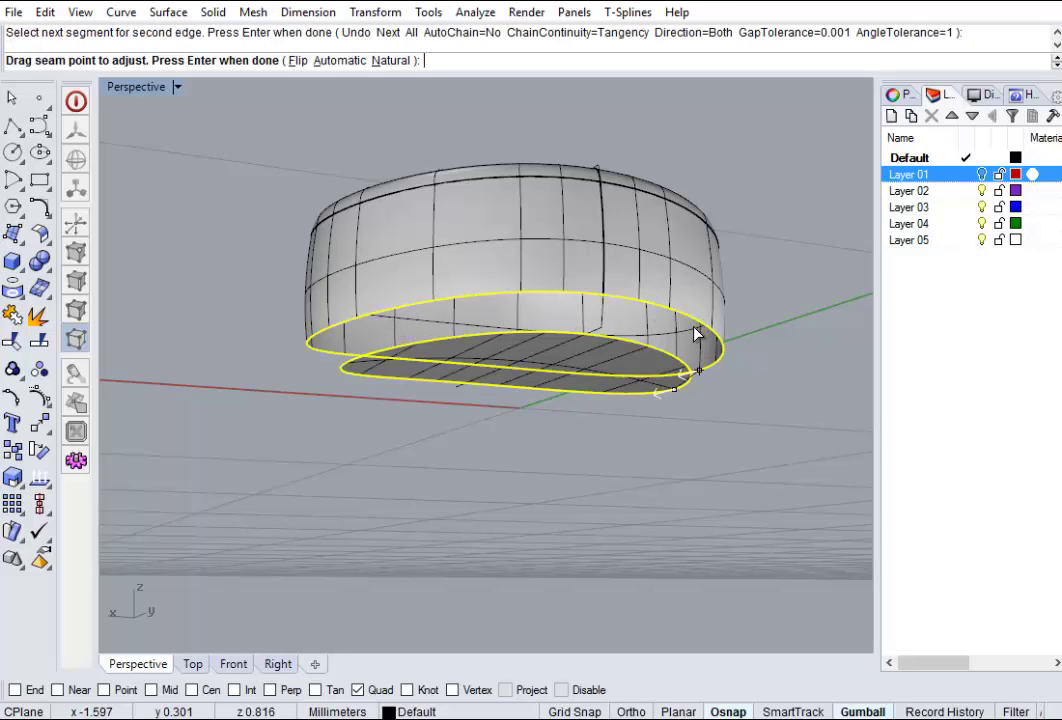
key("Return")
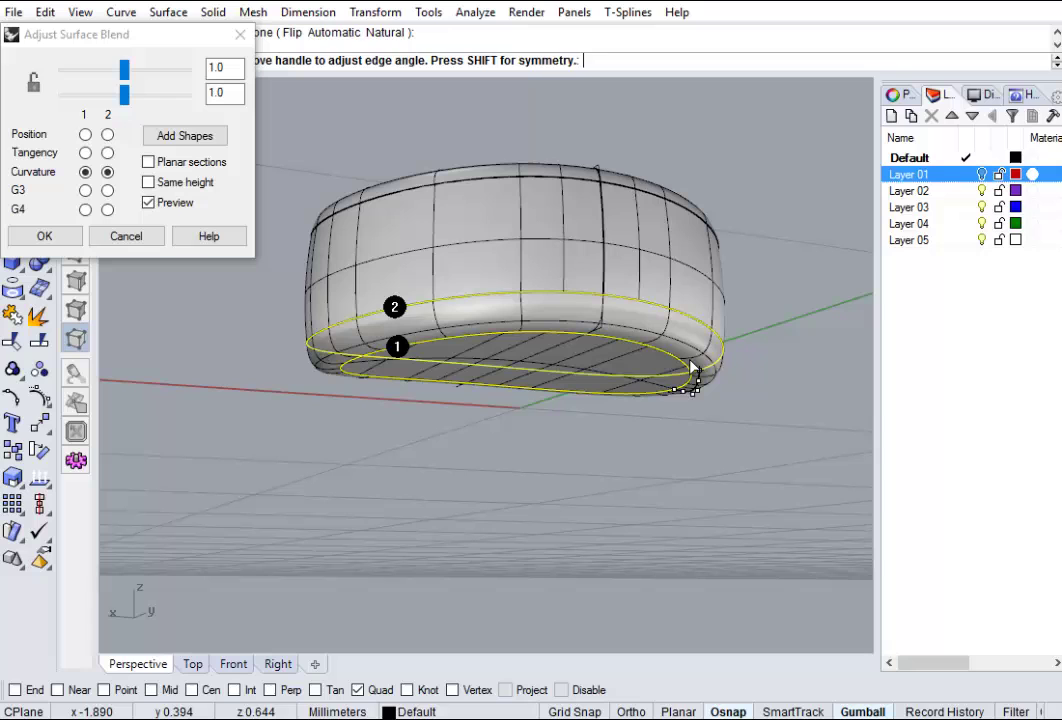
left_click(40, 235)
Join the bottom blend surface, the bottom cap and the remaining body into one polysurface
right_click_drag(219, 301, 428, 342)
left_click_drag(263, 193, 826, 532)
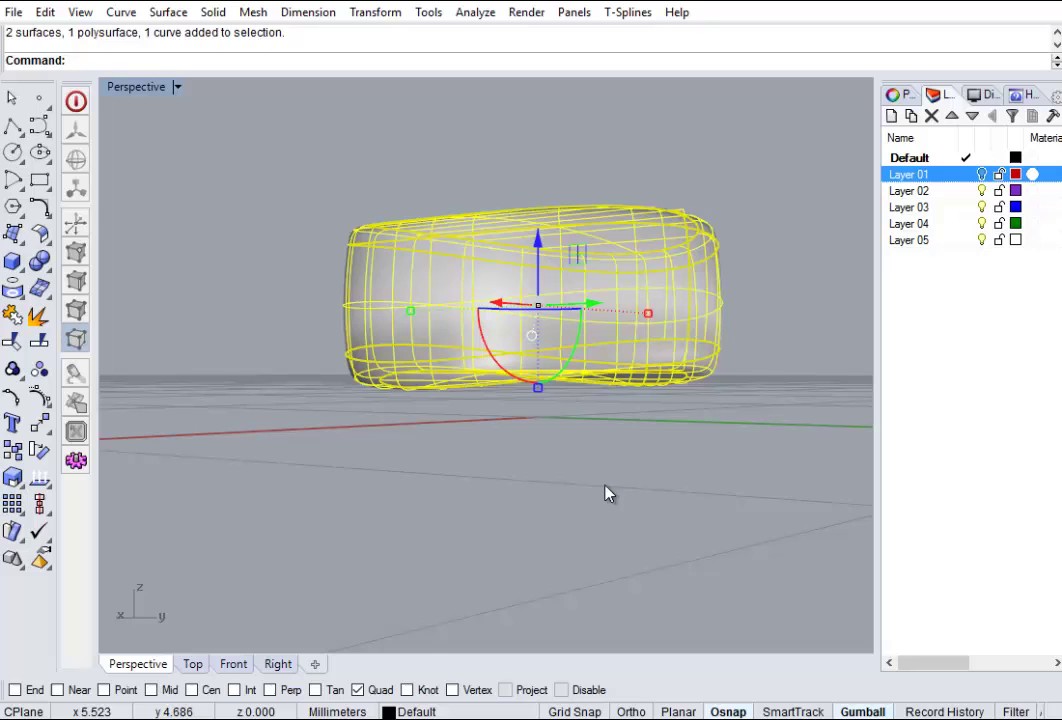
left_click(12, 315)
left_click(358, 346)
left_click(249, 346)
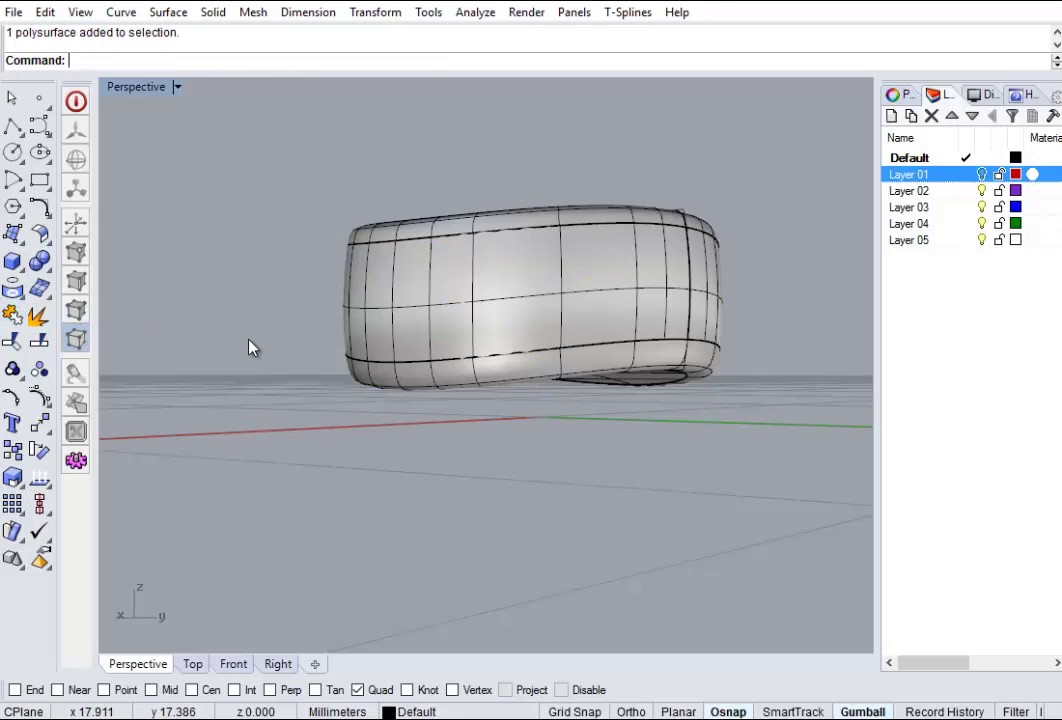
Examine the joined polysurface's object description with the What command
type("What")
key("Return")
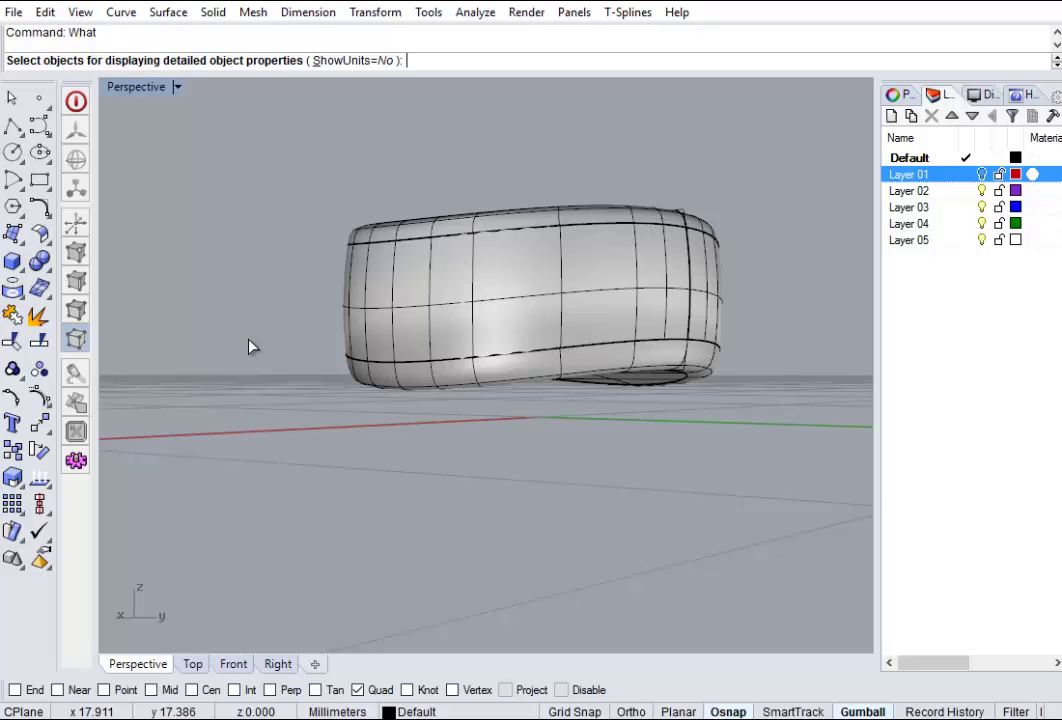
left_click(405, 287)
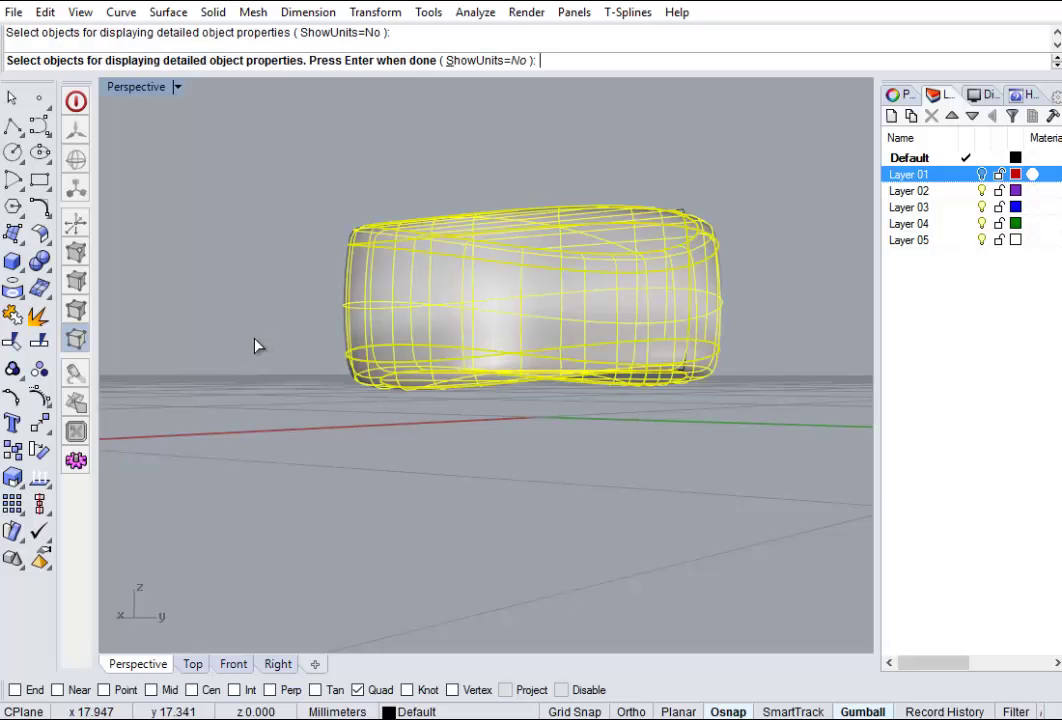
key("Return")
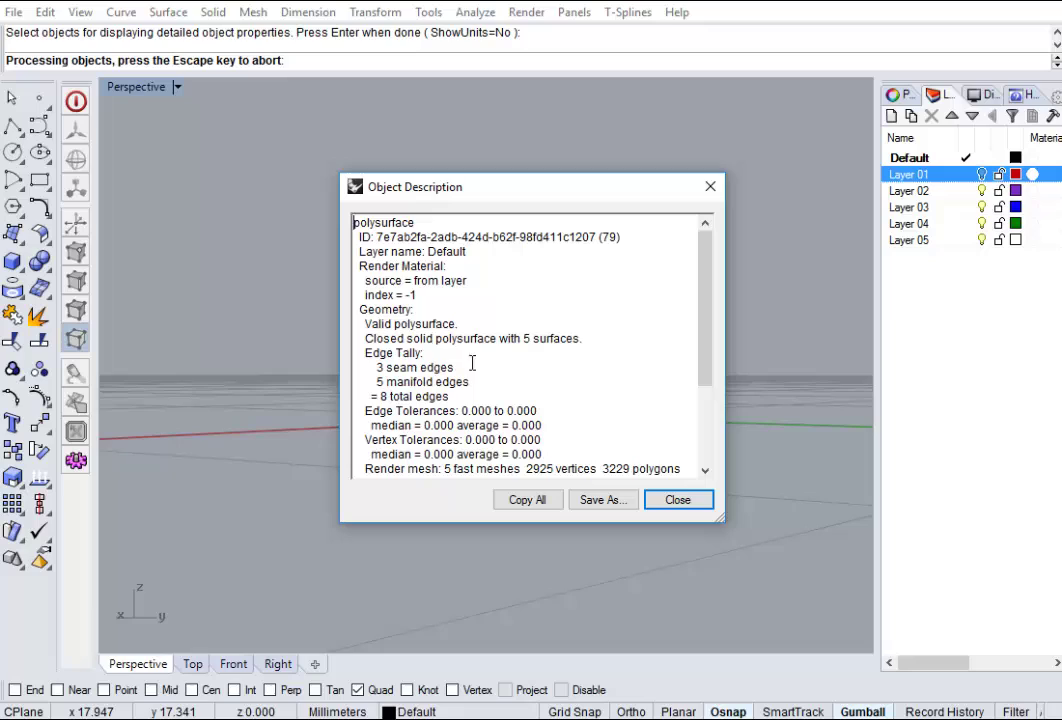
left_click(680, 502)
right_click_drag(448, 468, 557, 313)
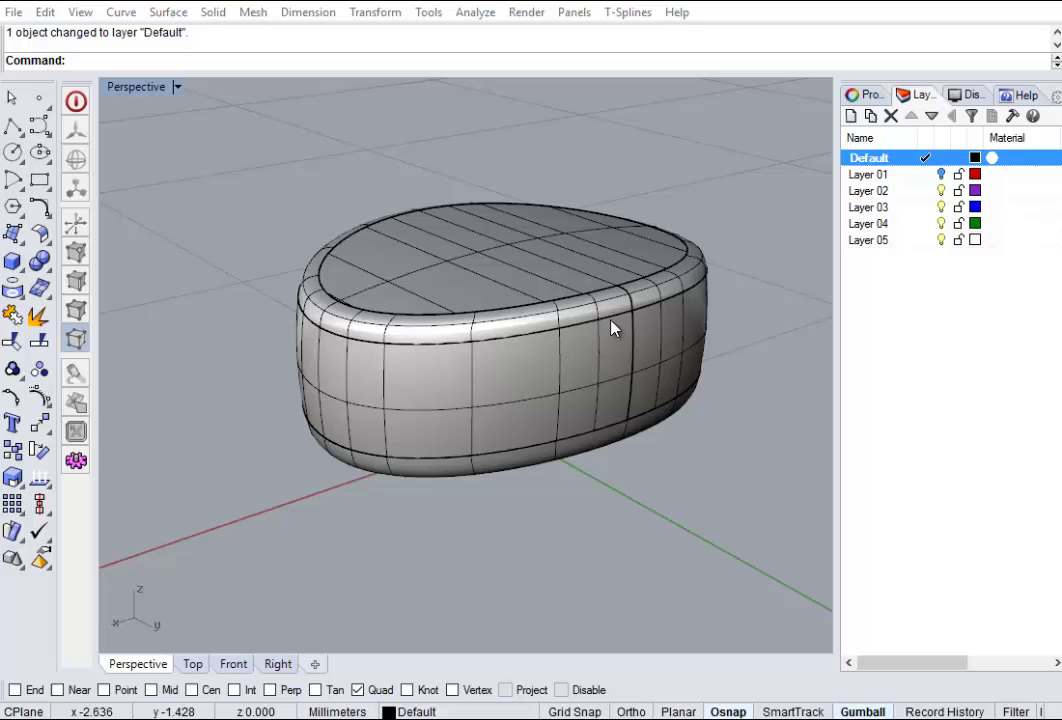
Move the finished polysurface to Layer 02
left_click(612, 327)
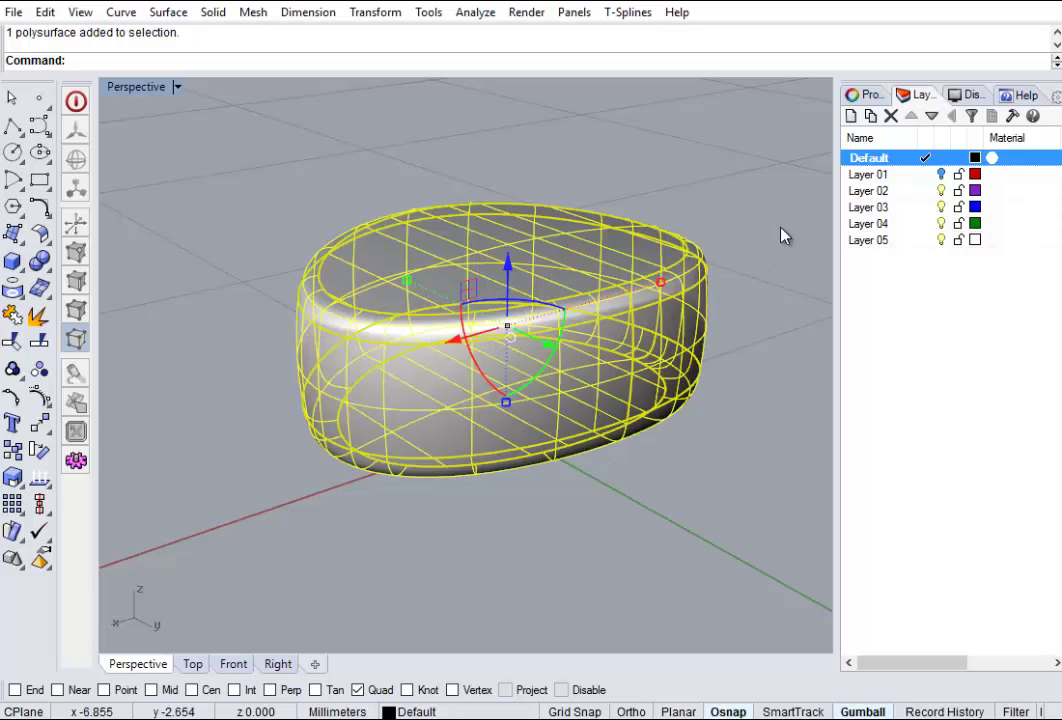
right_click(972, 191)
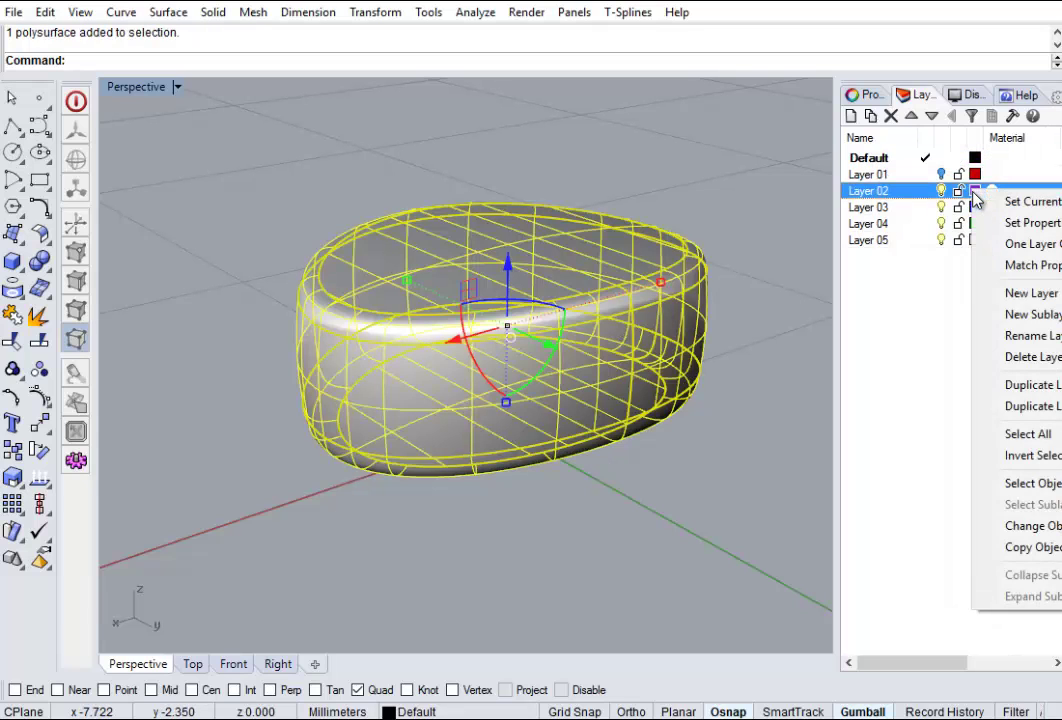
left_click(1033, 525)
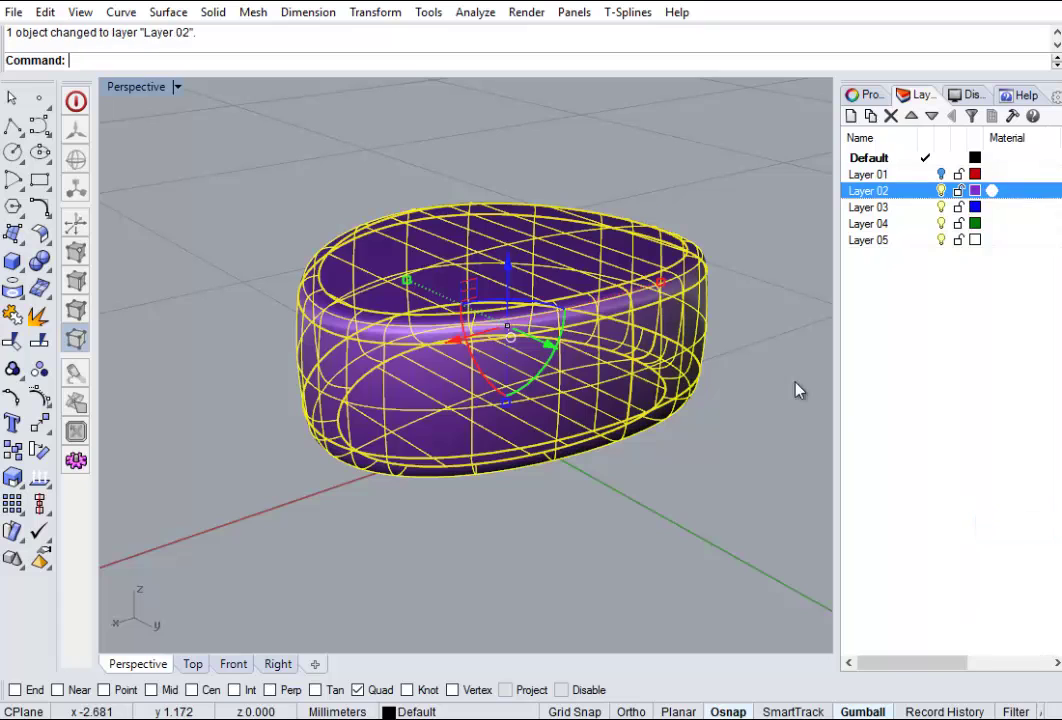
left_click(786, 275)
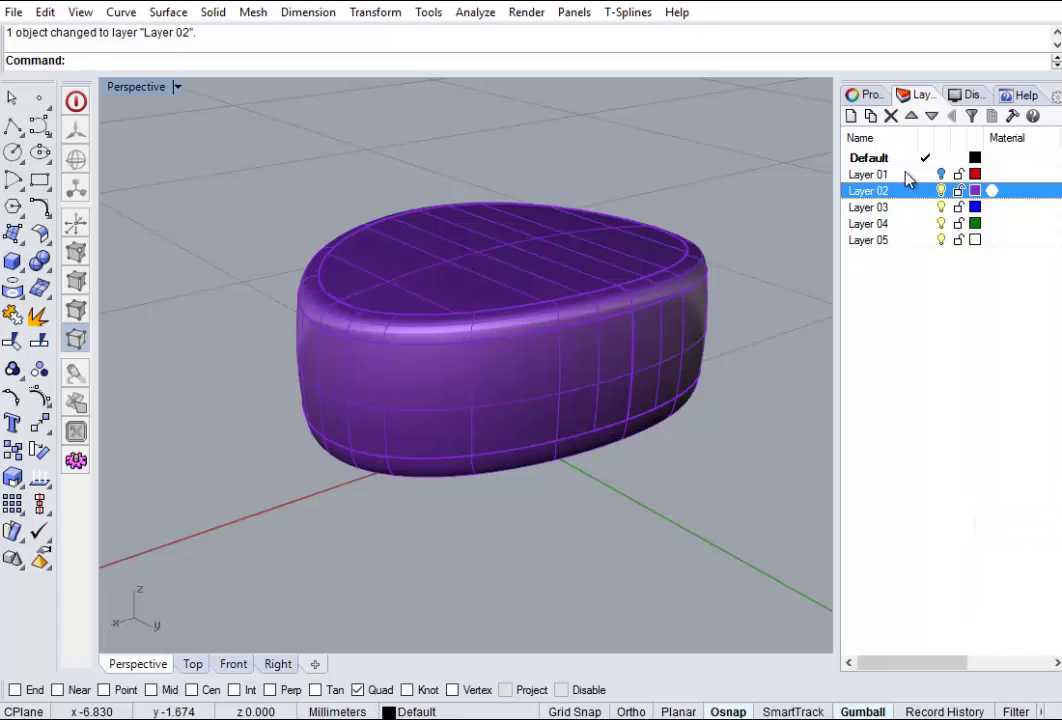
Turn off surface isocurves, surface edges and mesh wires in the tsShiny display mode and view the rounded solid from below
left_click(687, 283)
left_click(966, 95)
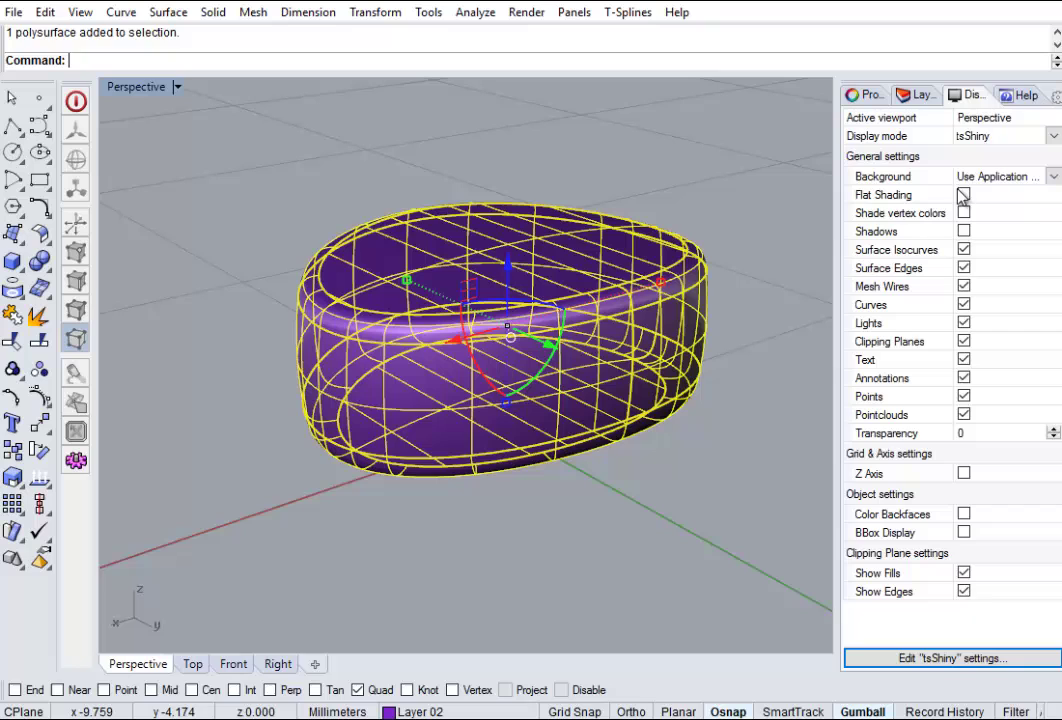
left_click(963, 250)
left_click(963, 268)
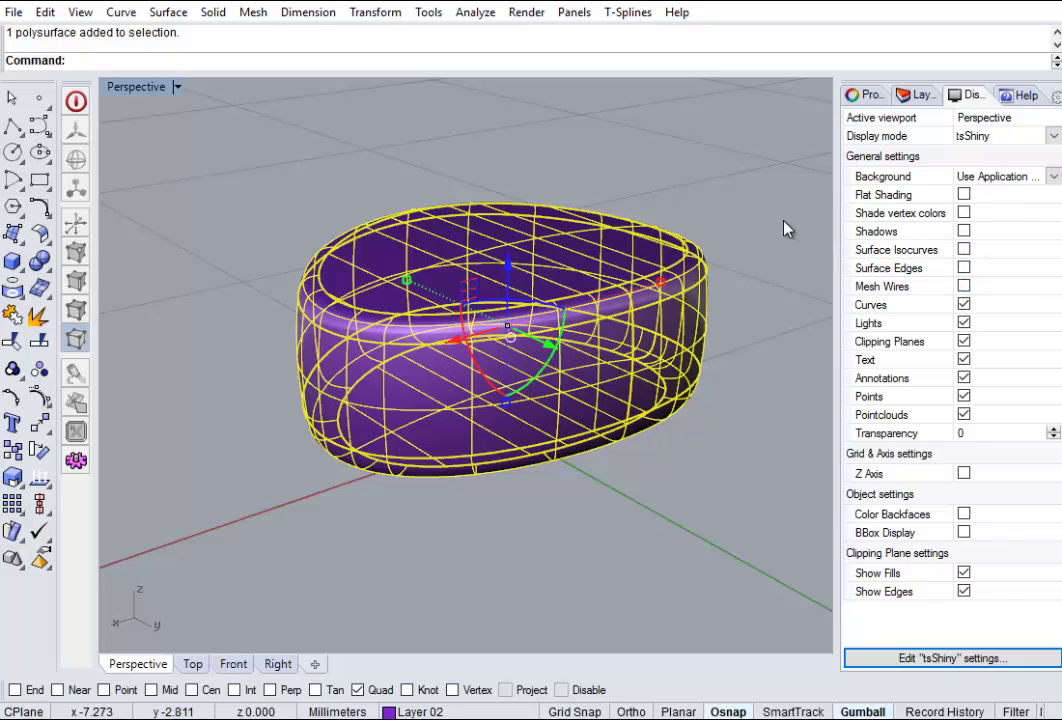
left_click(757, 243)
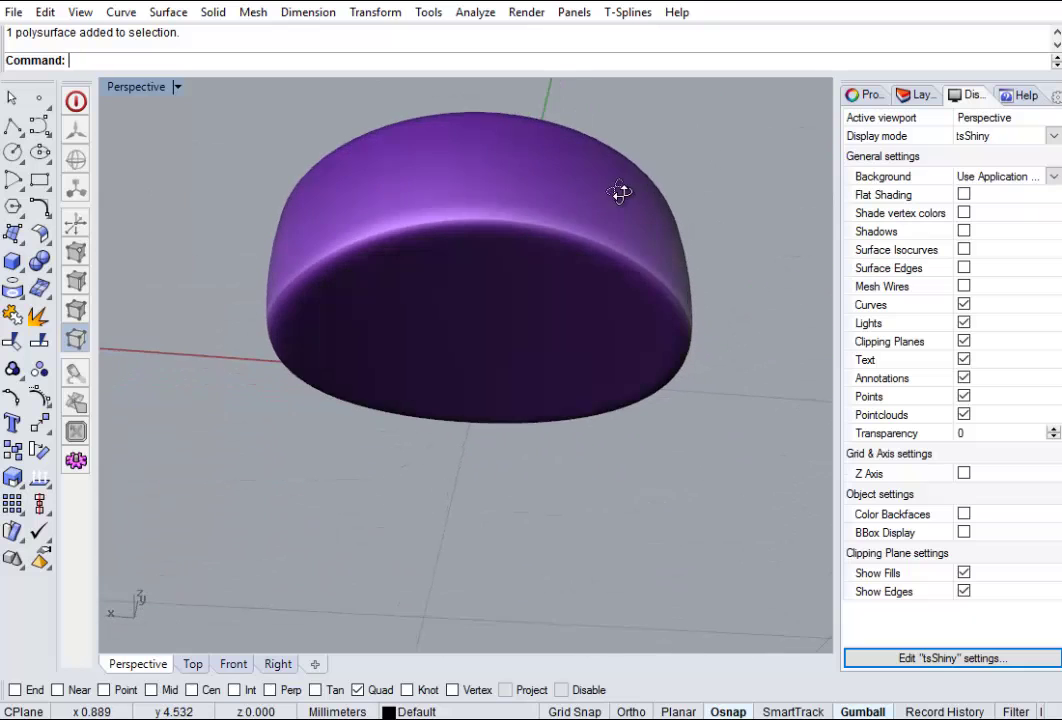